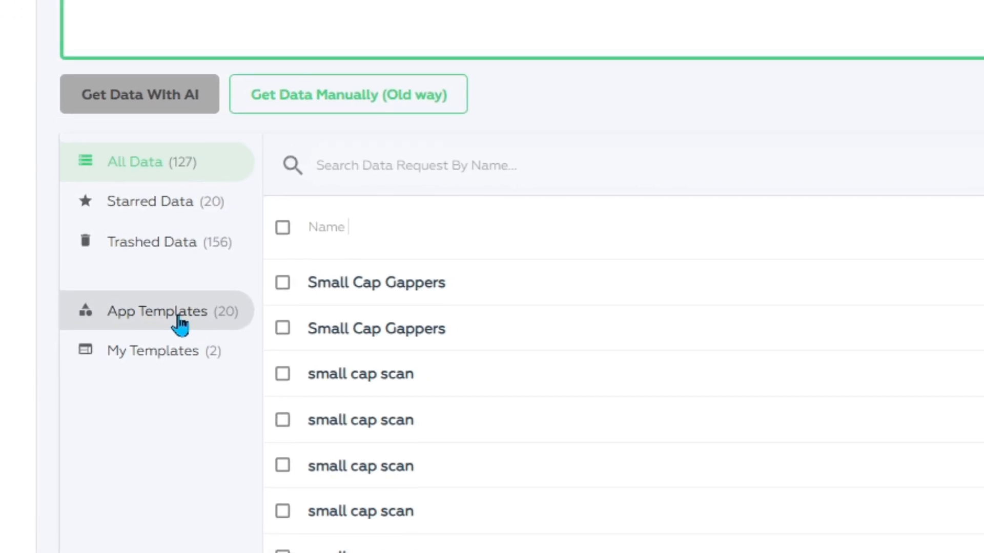
Review the columns of the Small Cap Gappers app template and run the template as a new data request
left_click(188, 322)
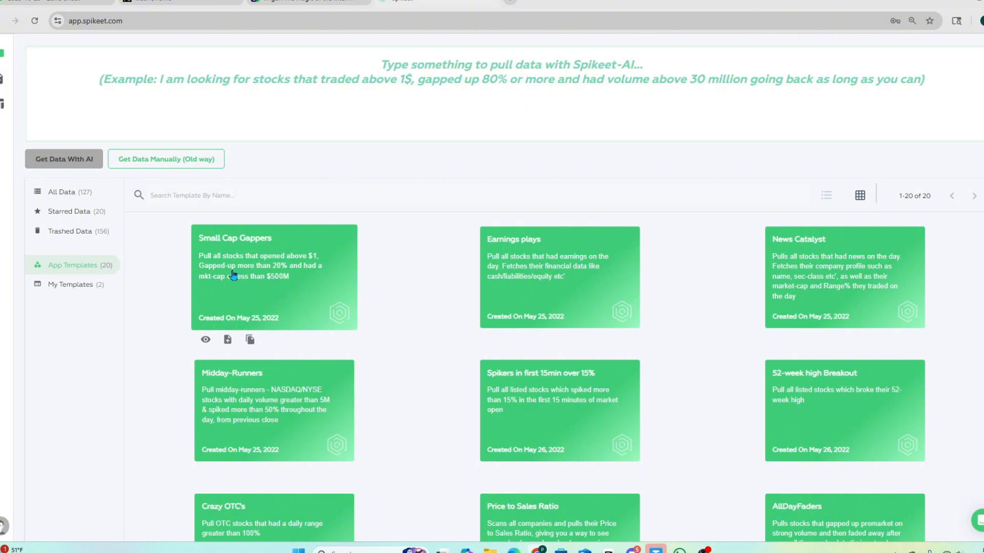
left_click(282, 283)
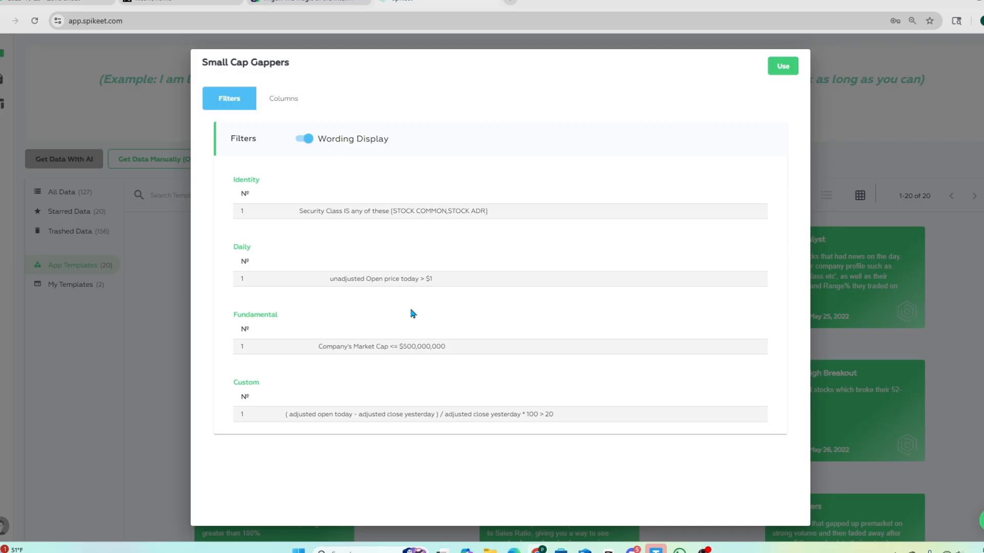
left_click(283, 98)
scroll(466, 235, "down", 3)
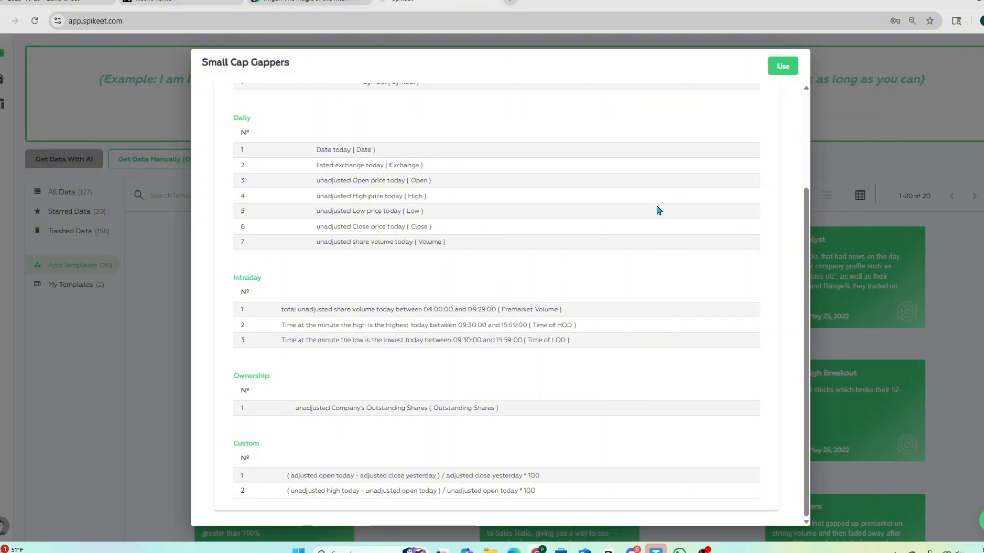
left_click(780, 69)
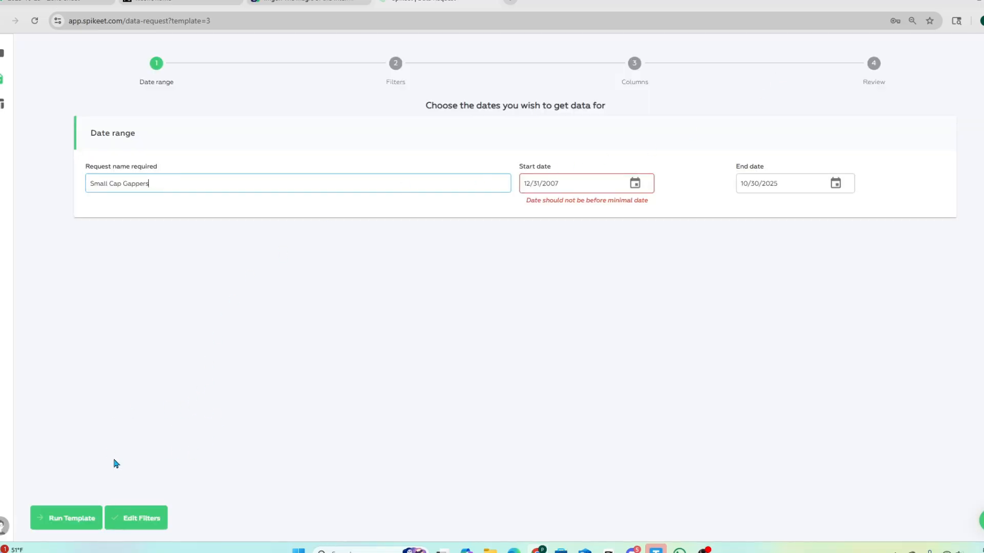
left_click(59, 516)
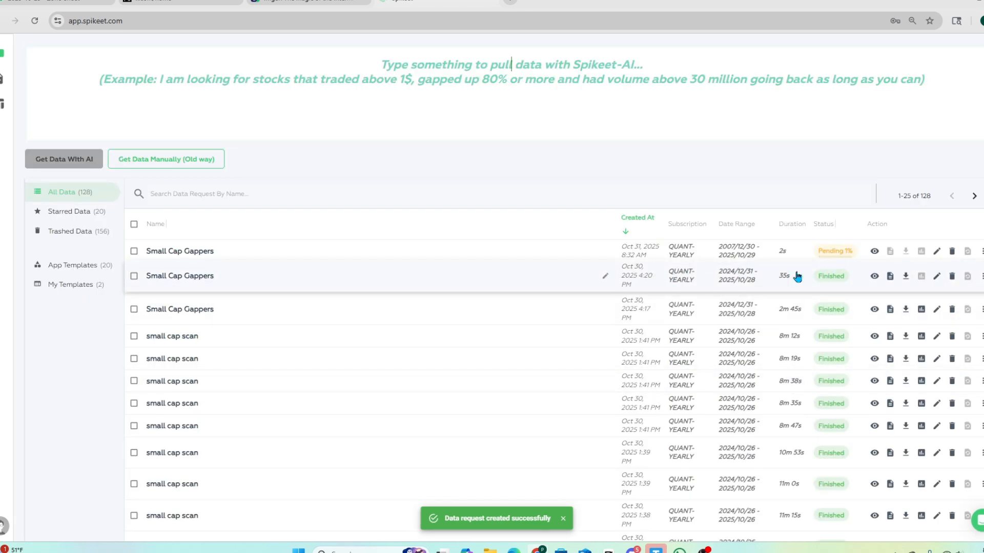
Start another data request from the Small Cap Gappers app template
left_click(75, 267)
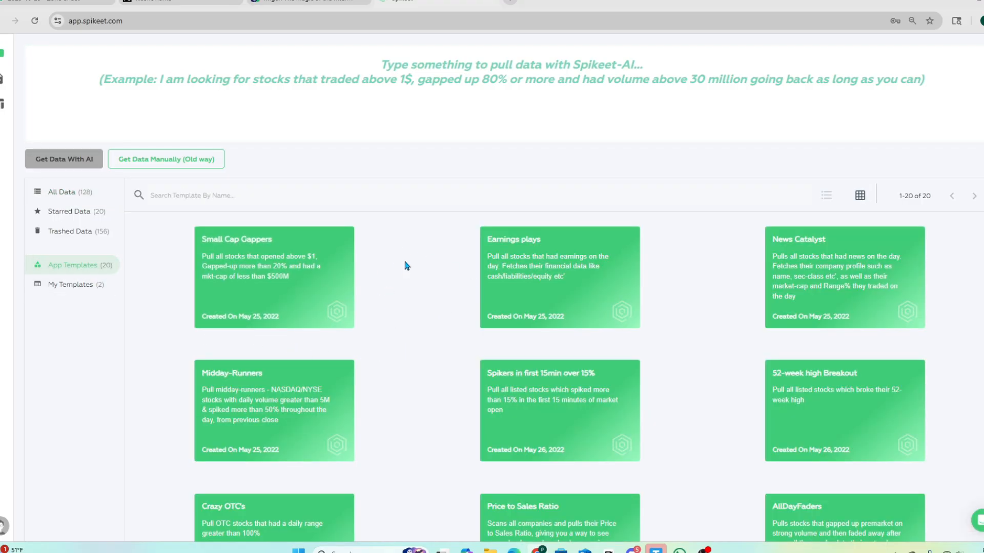
left_click(329, 273)
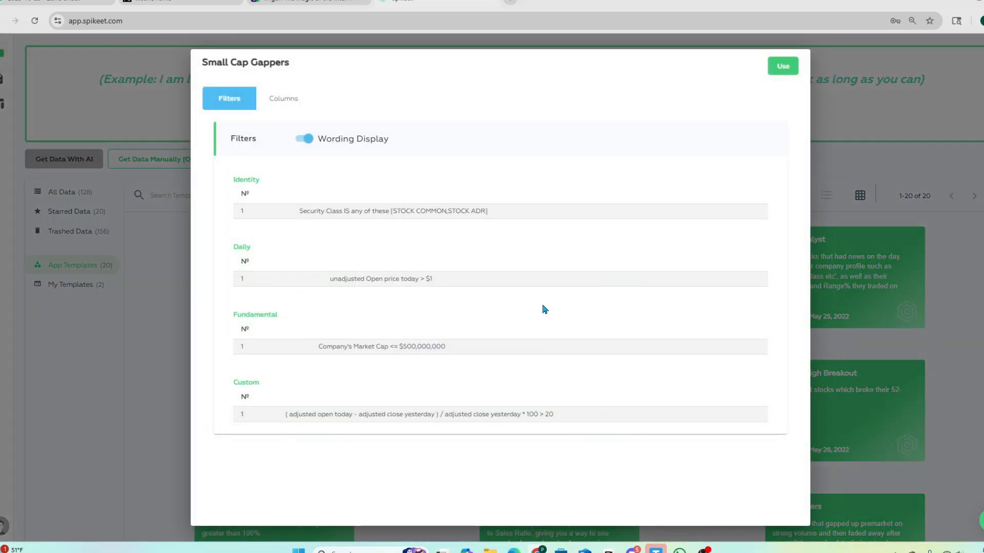
left_click(782, 66)
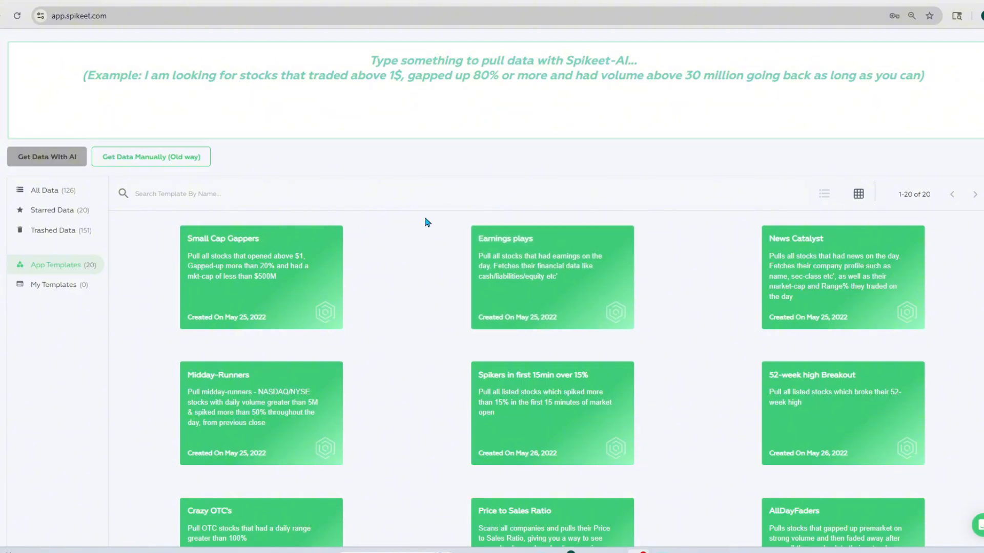
mouse_move(266, 277)
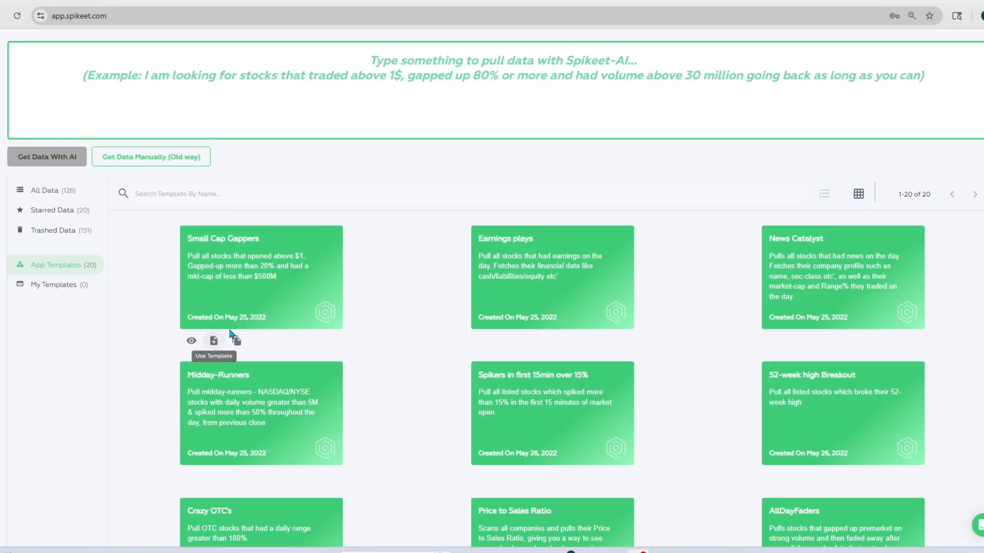
left_click(214, 341)
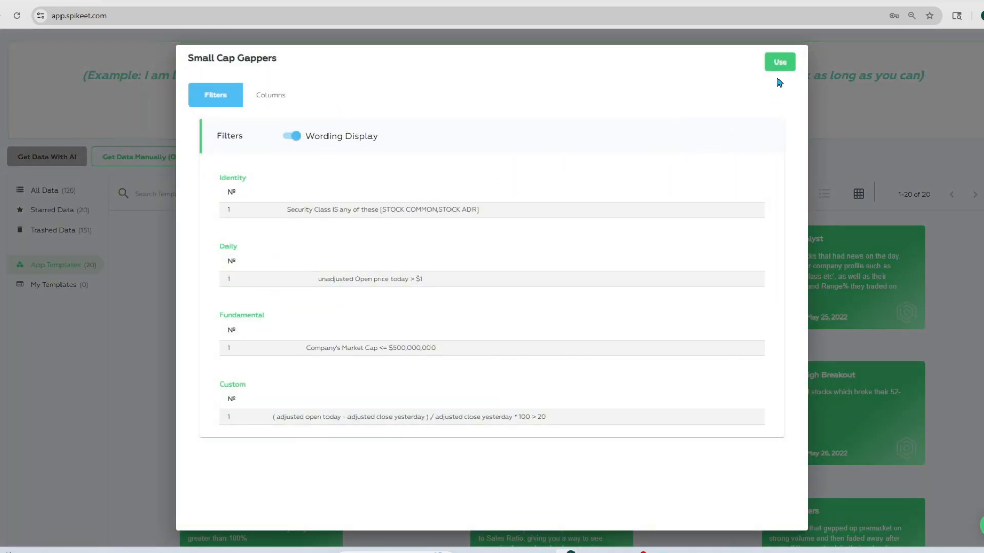
left_click(780, 62)
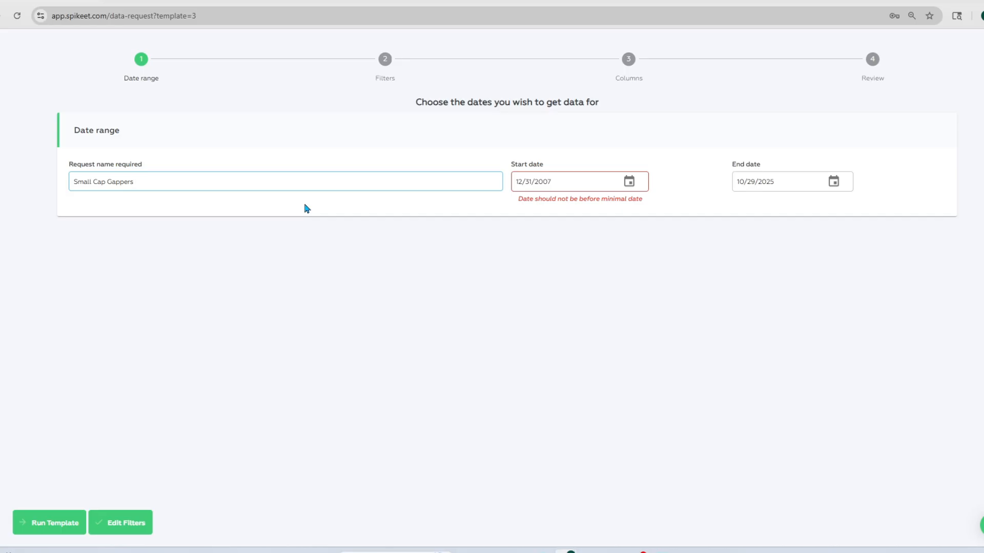
Set the data request's start date to 01/01/2025
left_click(633, 189)
left_click(497, 211)
scroll(507, 301, "down", 5)
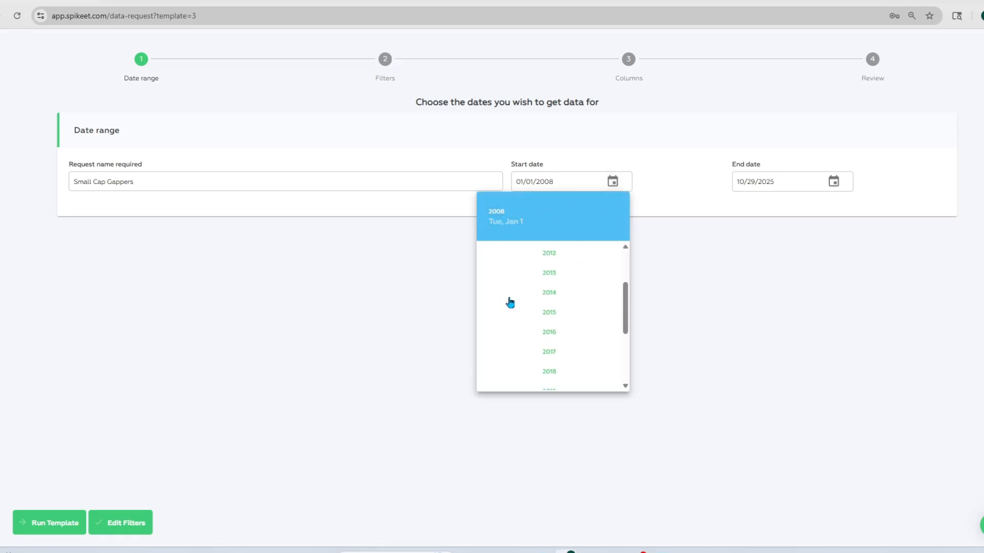
left_click(549, 380)
left_click(673, 306)
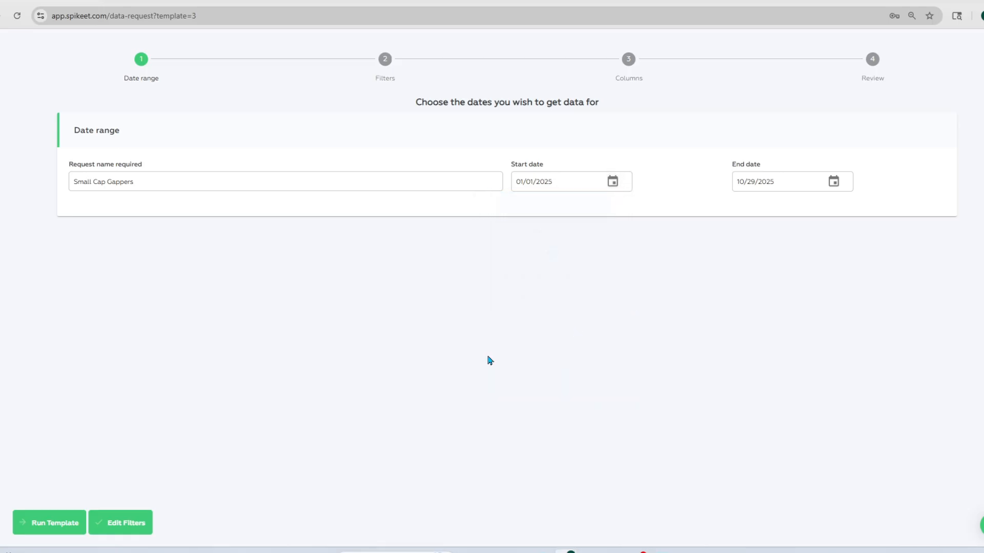
Edit the request's daily filter so that the unadjusted open price today is greater than 0.5
left_click(109, 523)
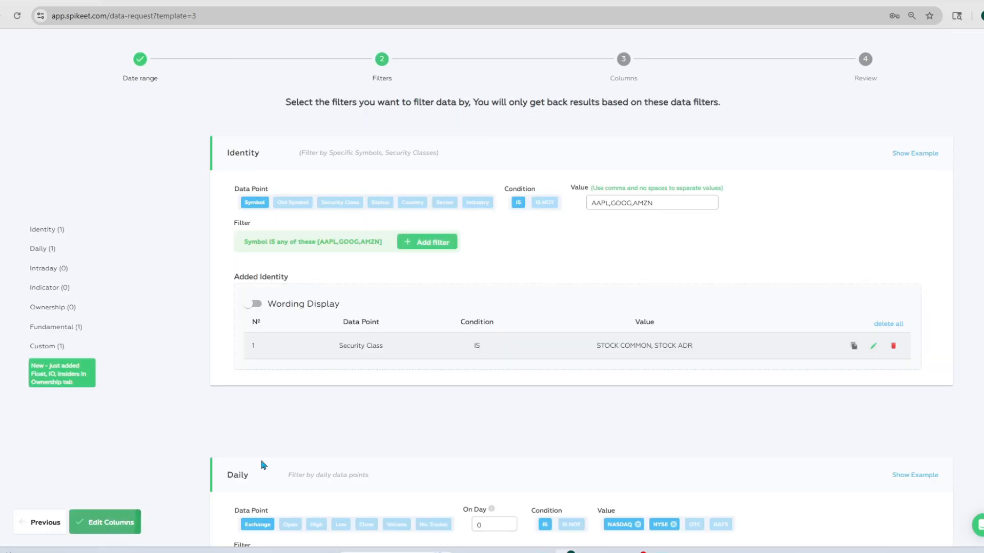
scroll(594, 250, "down", 2)
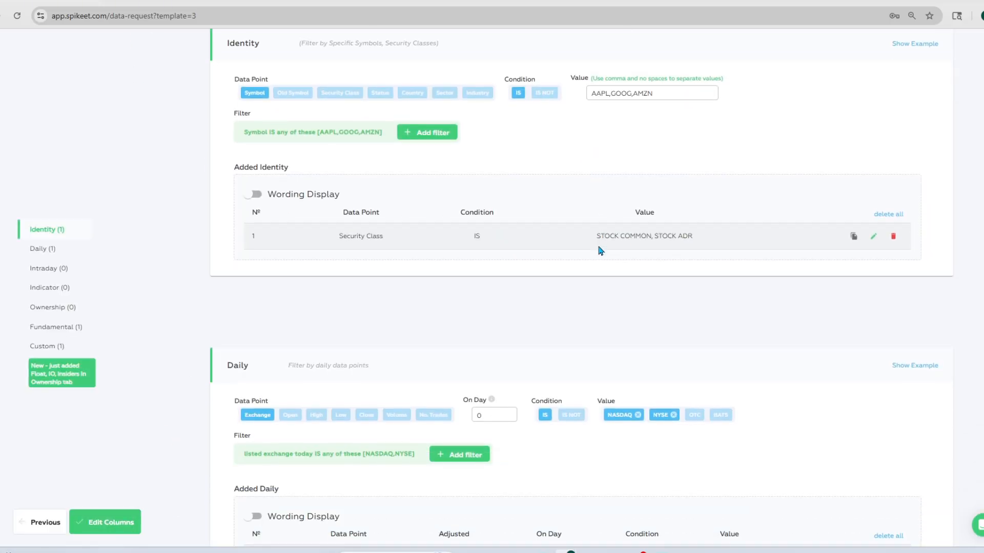
scroll(661, 240, "down", 4)
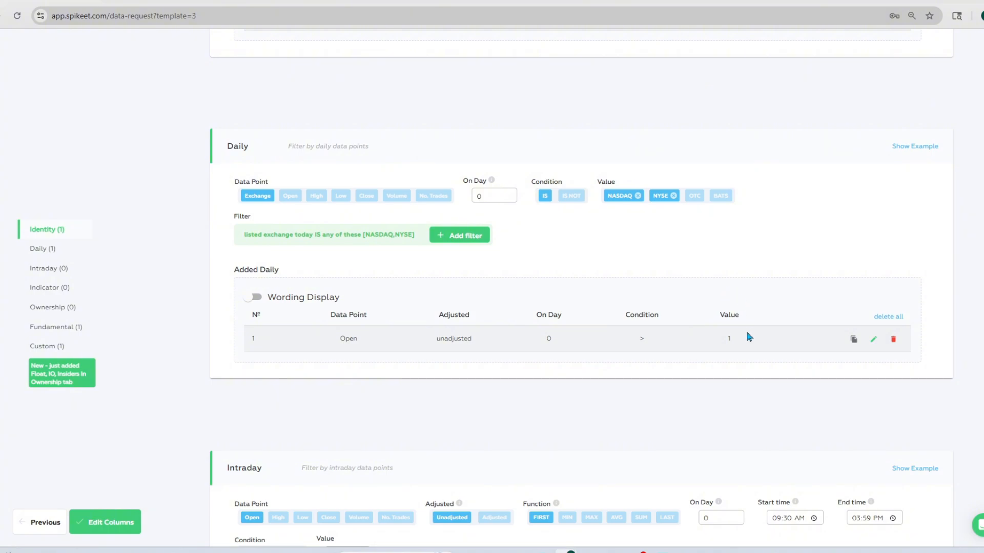
left_click(873, 339)
left_click(737, 196)
key("BackSpace")
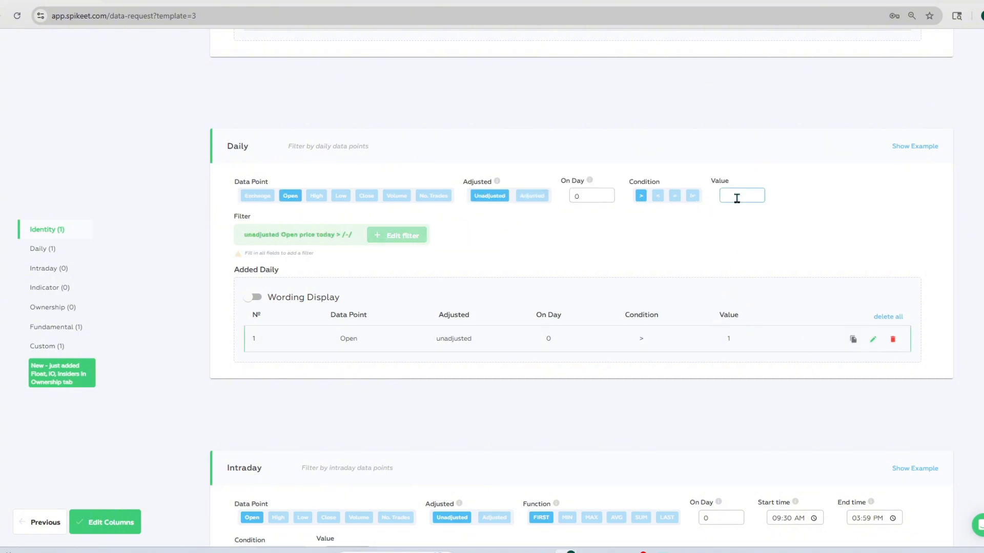
type("0.5")
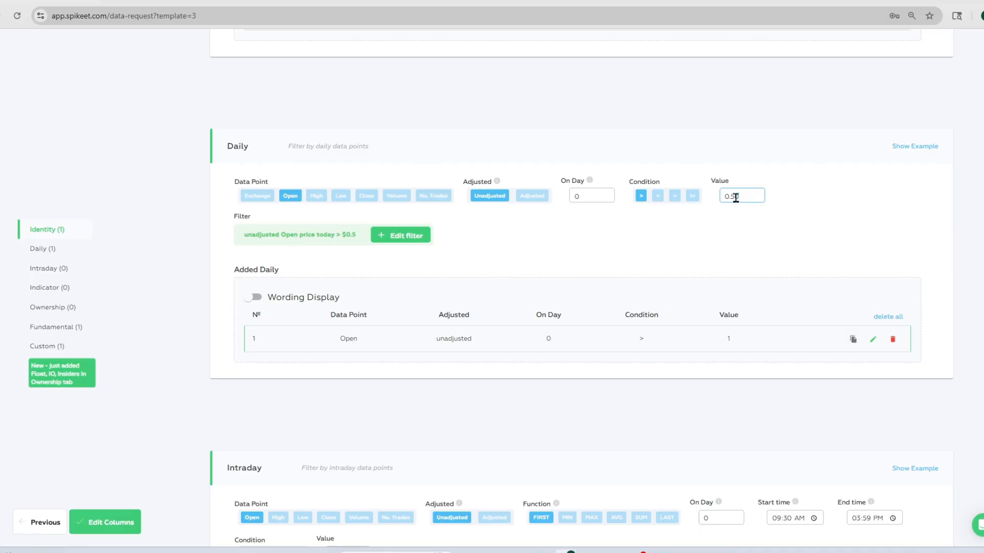
left_click(401, 235)
Set the intraday filter's time window from 04:00 AM to 09:29 AM
scroll(538, 251, "down", 5)
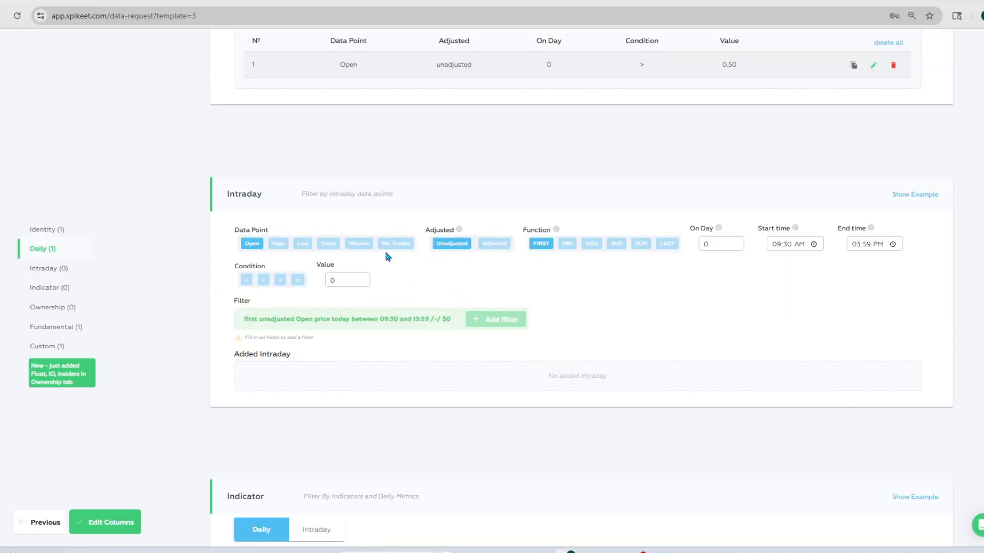
left_click(777, 245)
type("0400")
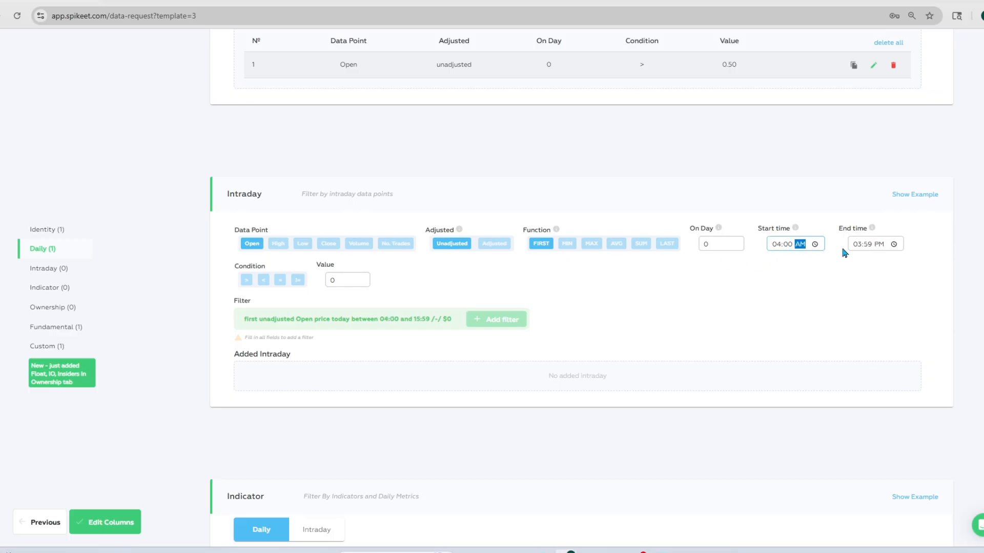
left_click(852, 245)
type("09")
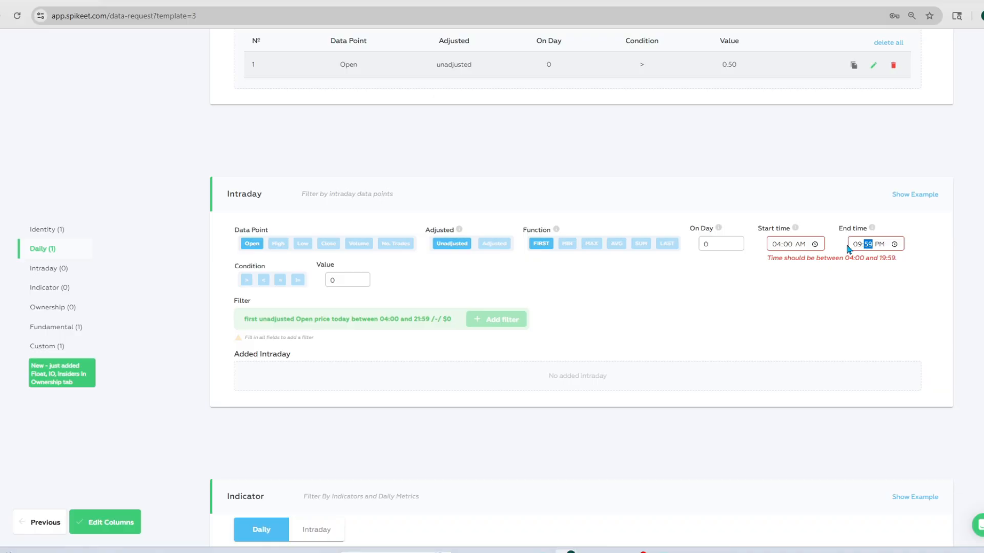
type("29a")
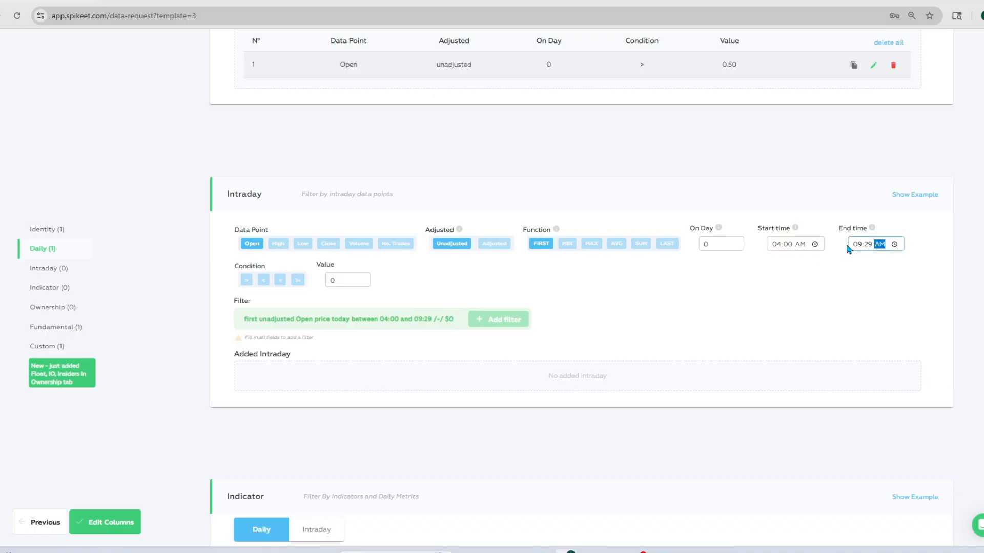
Add the intraday filter with the first unadjusted open greater than 1500000
left_click(246, 279)
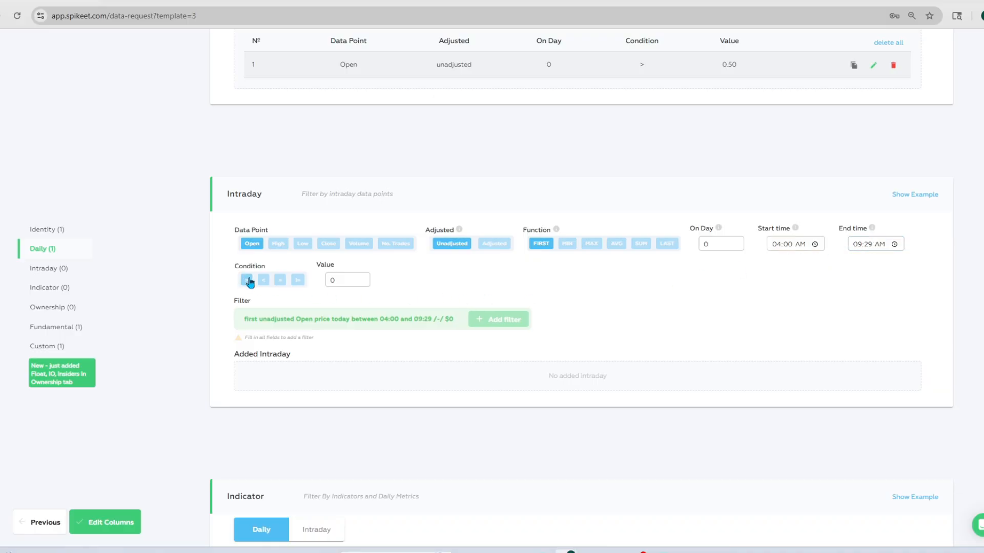
left_click(351, 280)
type("150000")
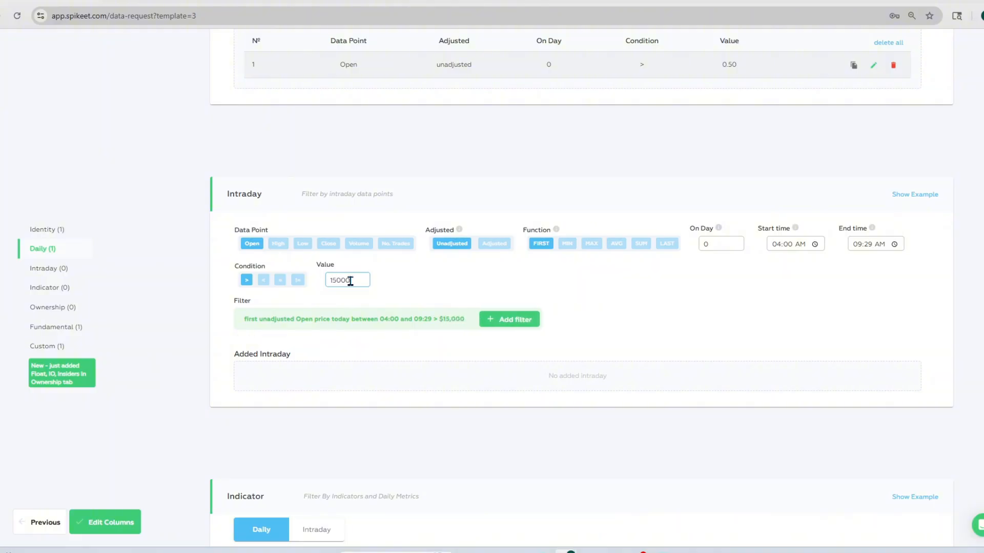
type("0")
left_click(512, 319)
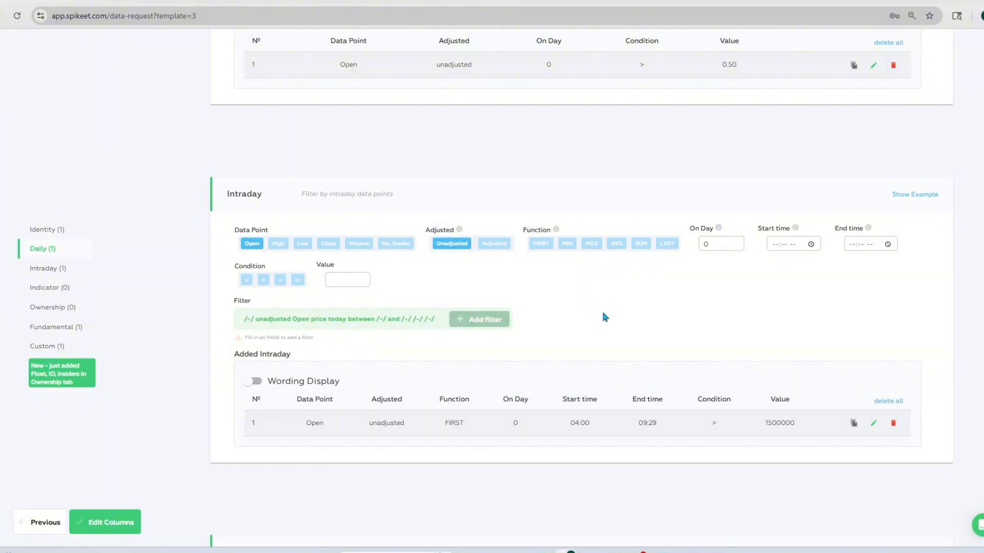
Change the condition of the fundamental Market Cap filter to less than and save the edited filter
scroll(614, 316, "down", 1)
scroll(629, 315, "down", 7)
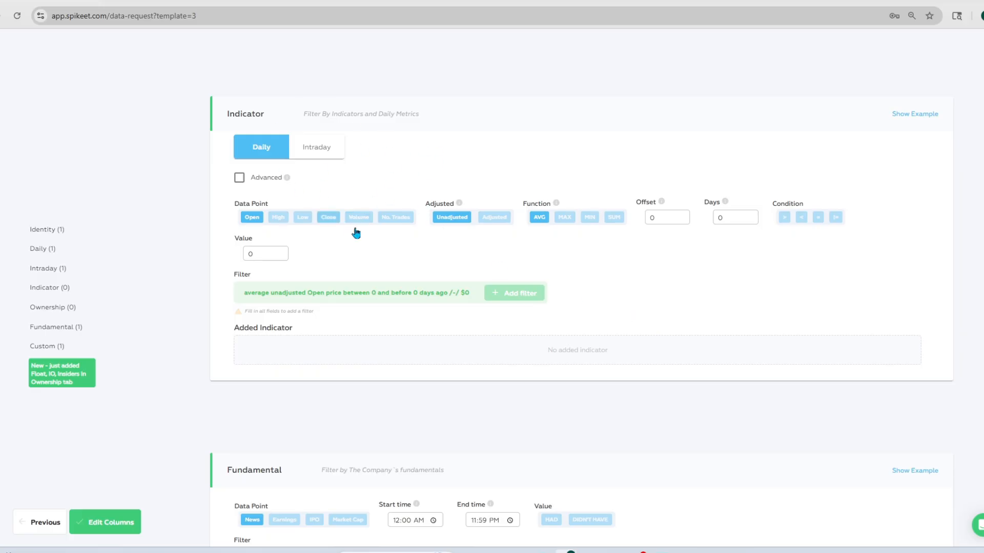
scroll(500, 199, "down", 7)
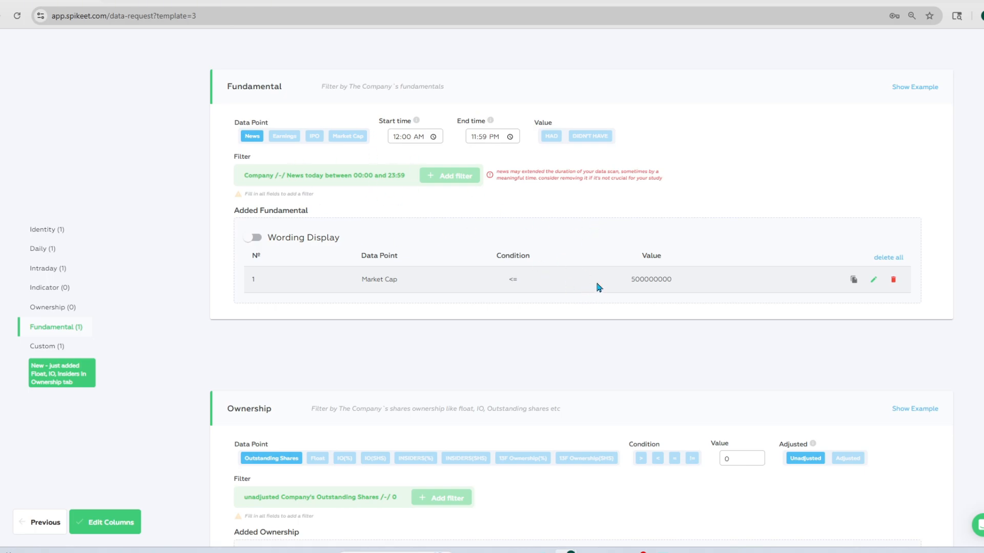
left_click(873, 280)
left_click(408, 136)
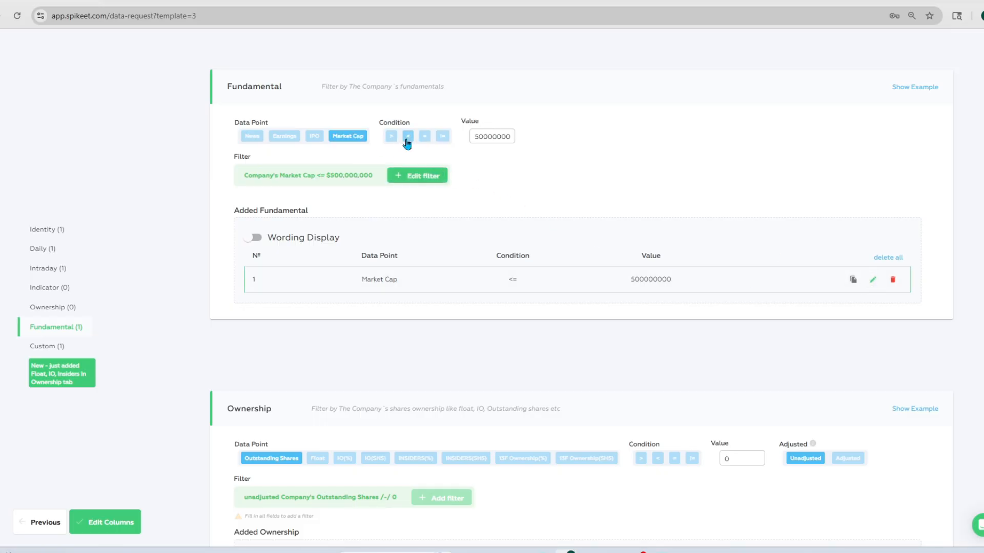
left_click(413, 175)
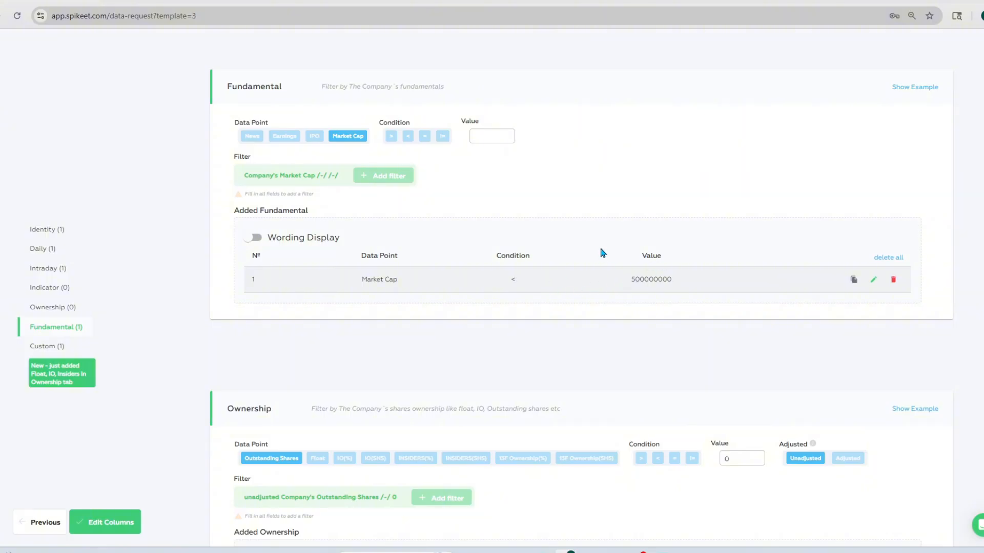
Add an ownership filter requiring an unadjusted Float greater than 500000
scroll(600, 253, "down", 5)
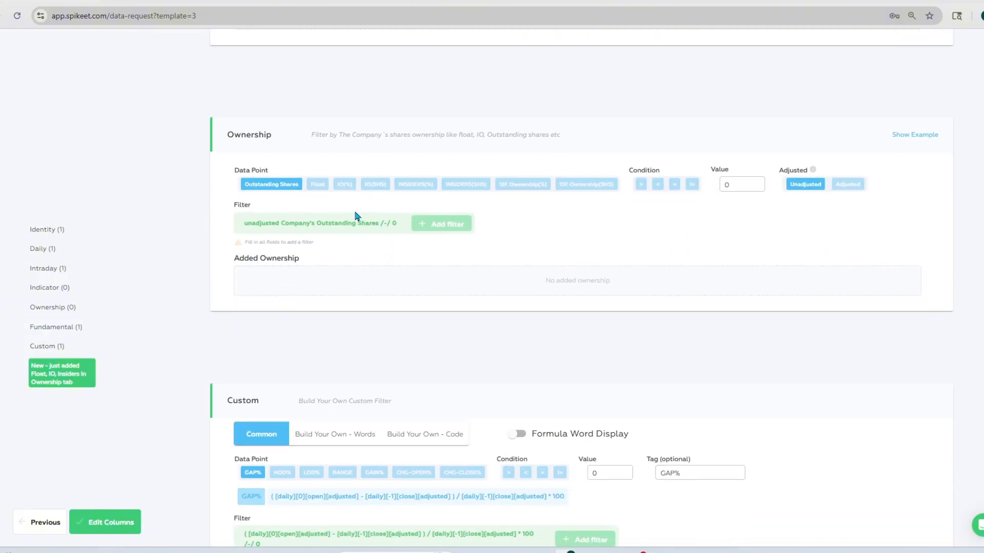
left_click(318, 184)
left_click(640, 184)
left_click(727, 184)
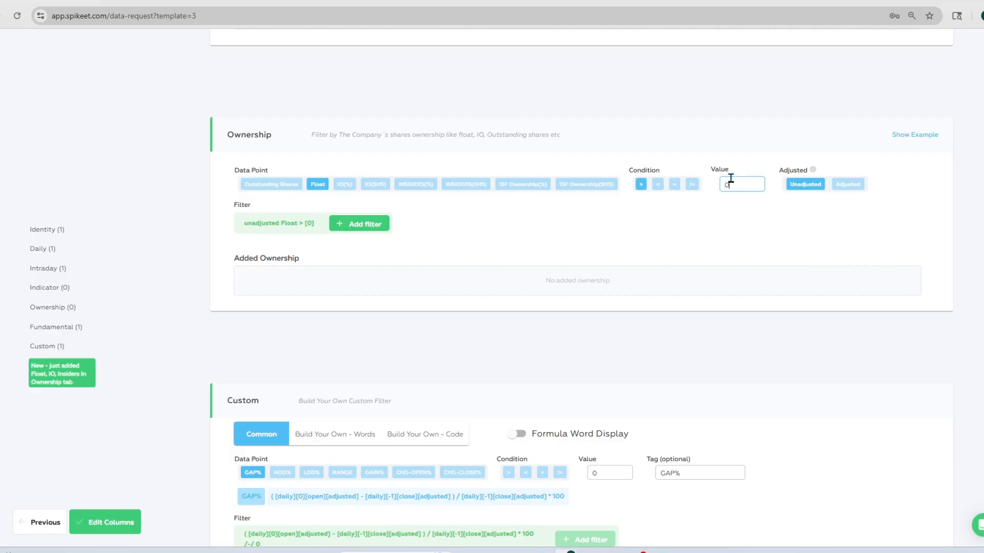
type("500000")
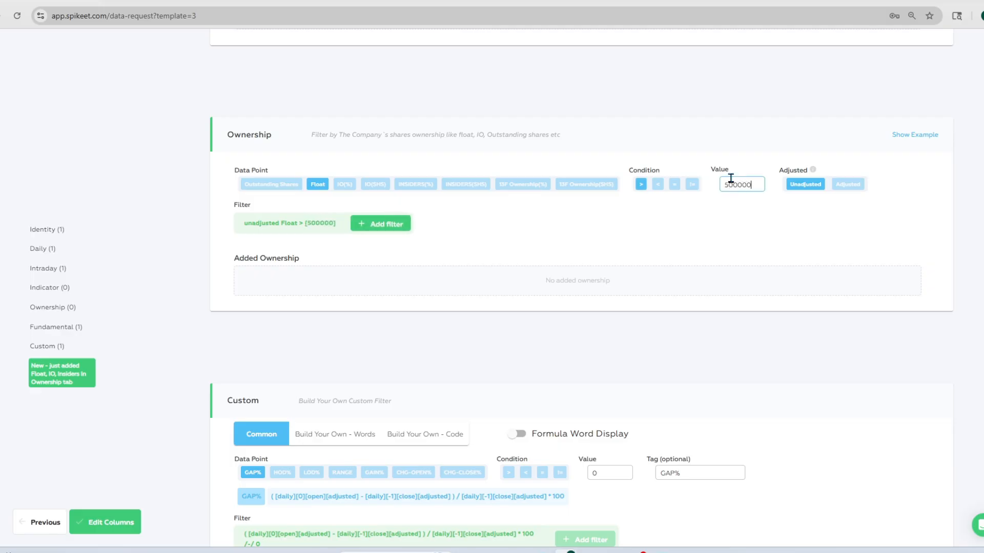
left_click(391, 224)
Edit the custom GAP% filter formula so the gap must be greater than 40, and save the edited filter
scroll(491, 241, "down", 5)
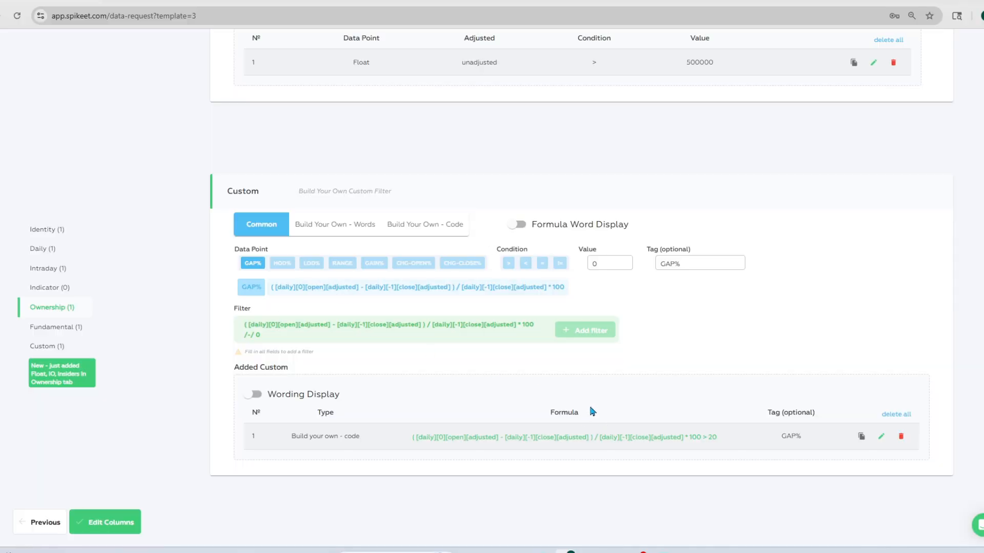
left_click(883, 439)
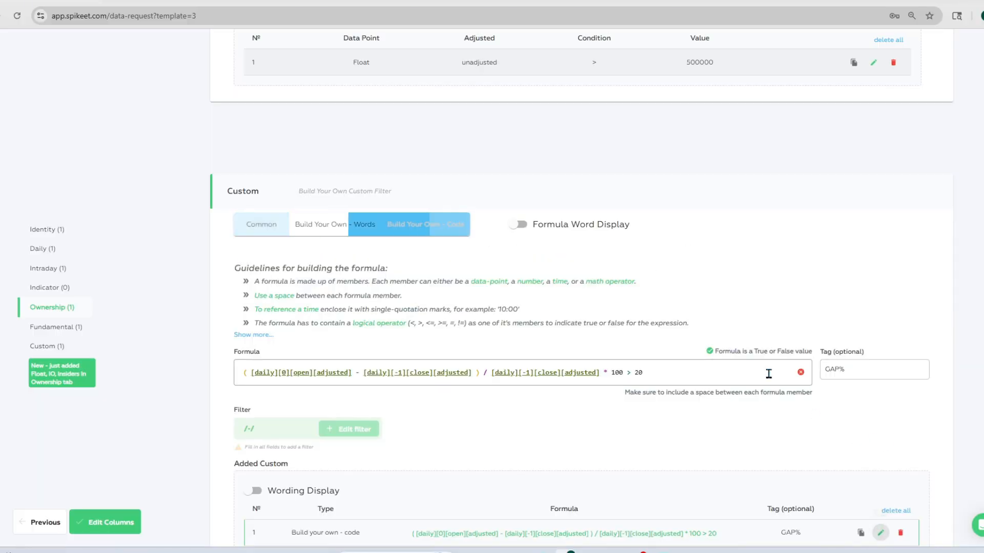
left_click(658, 375)
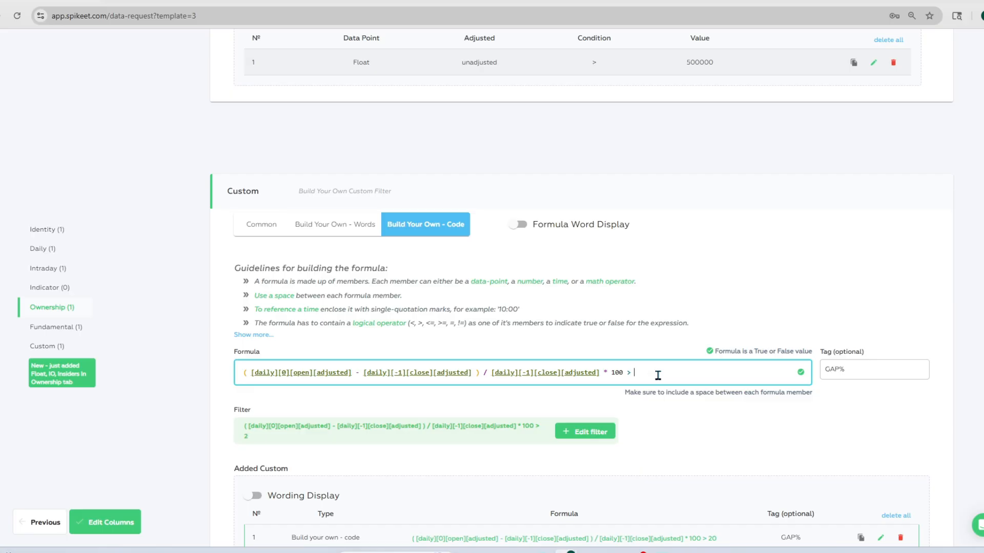
type("40")
left_click(565, 437)
scroll(570, 314, "down", 2)
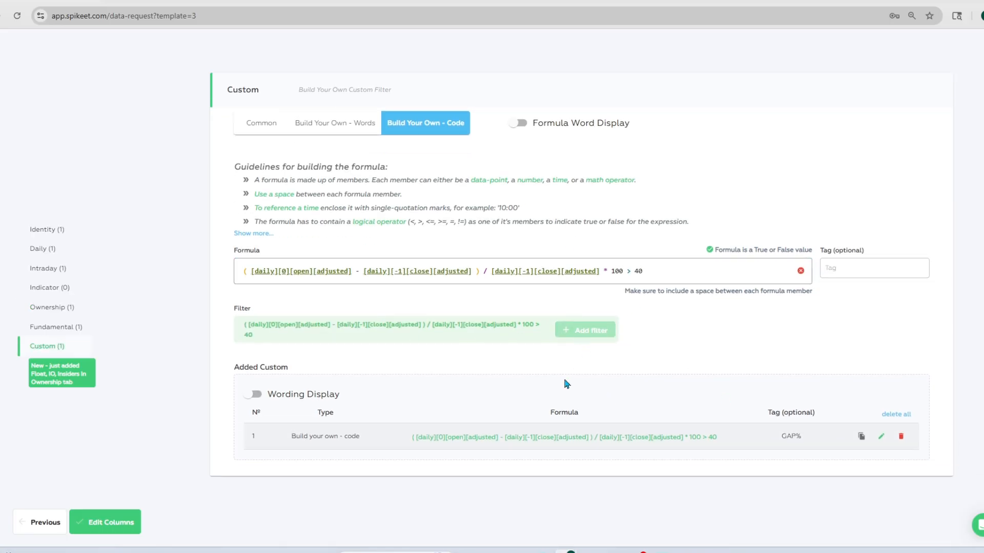
Review the template's output columns, keep them as they are, and submit the Small Cap Gappers data request
left_click(105, 522)
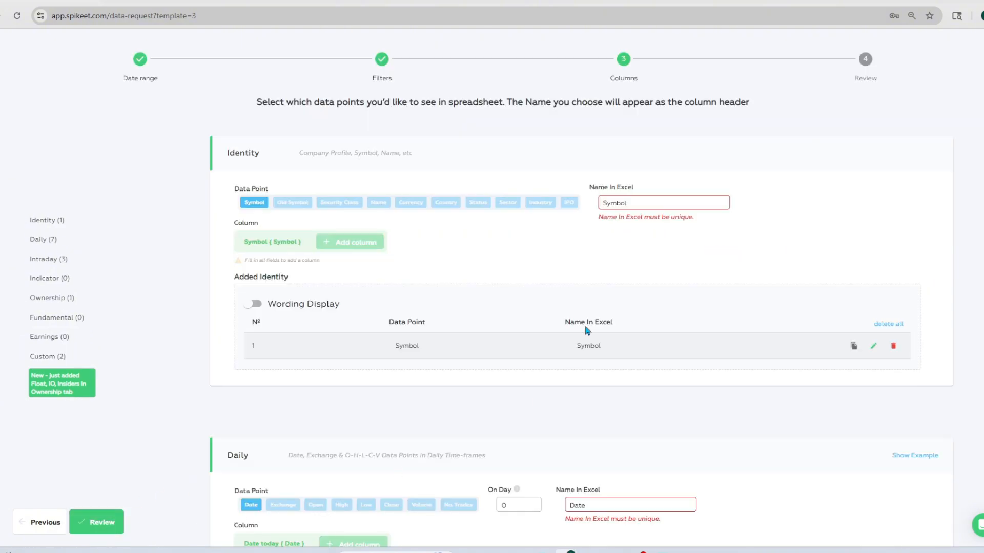
scroll(589, 233, "down", 8)
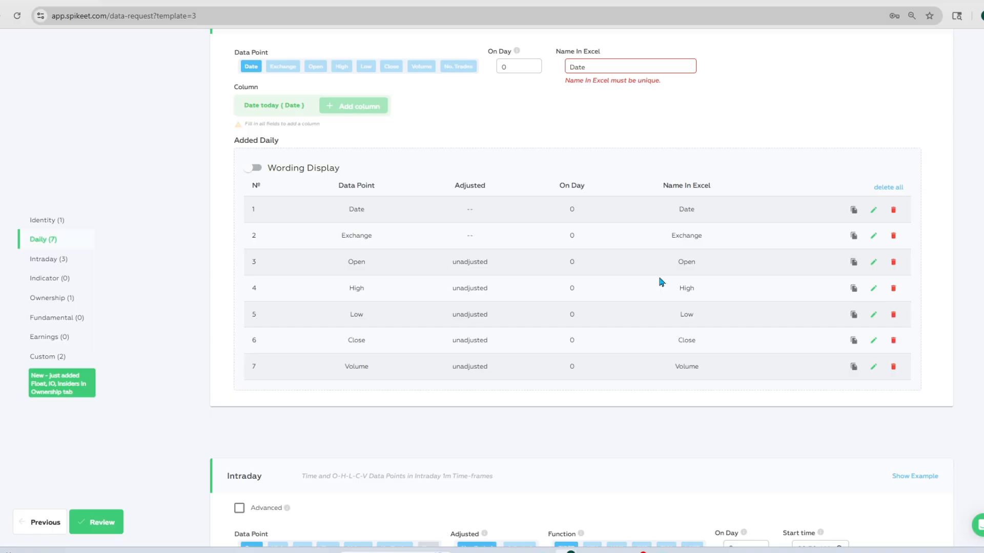
scroll(661, 282, "down", 4)
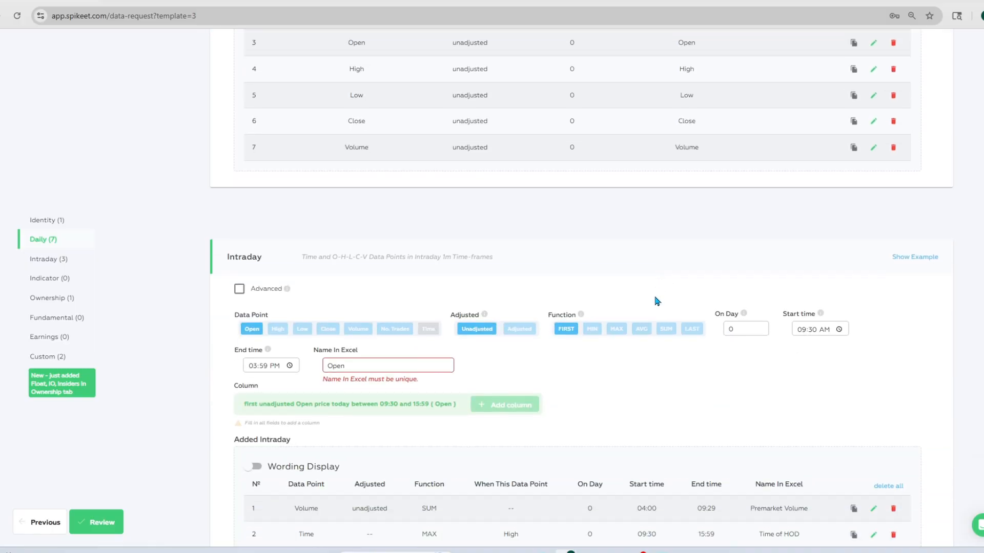
scroll(658, 302, "up", 3)
scroll(589, 279, "up", 3)
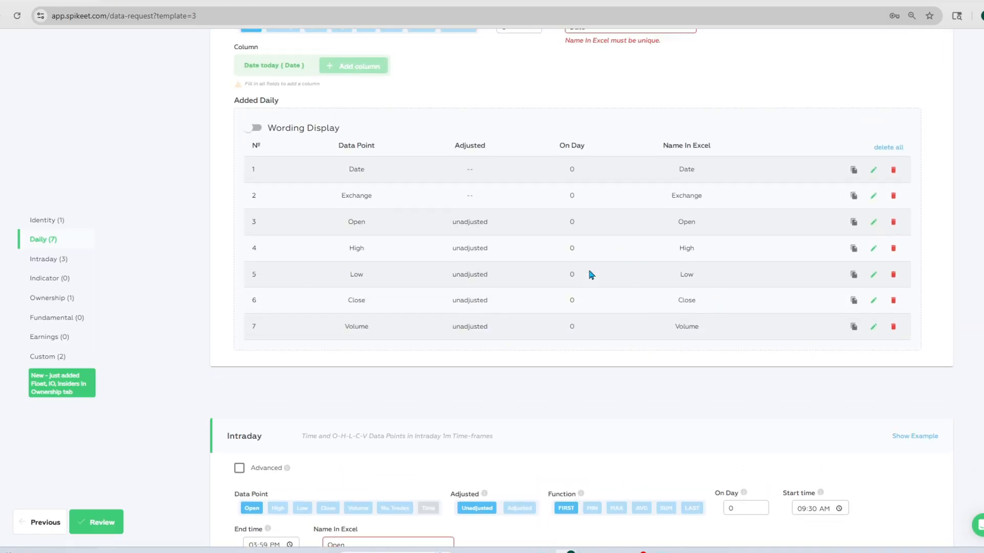
scroll(645, 295, "down", 5)
scroll(661, 298, "down", 5)
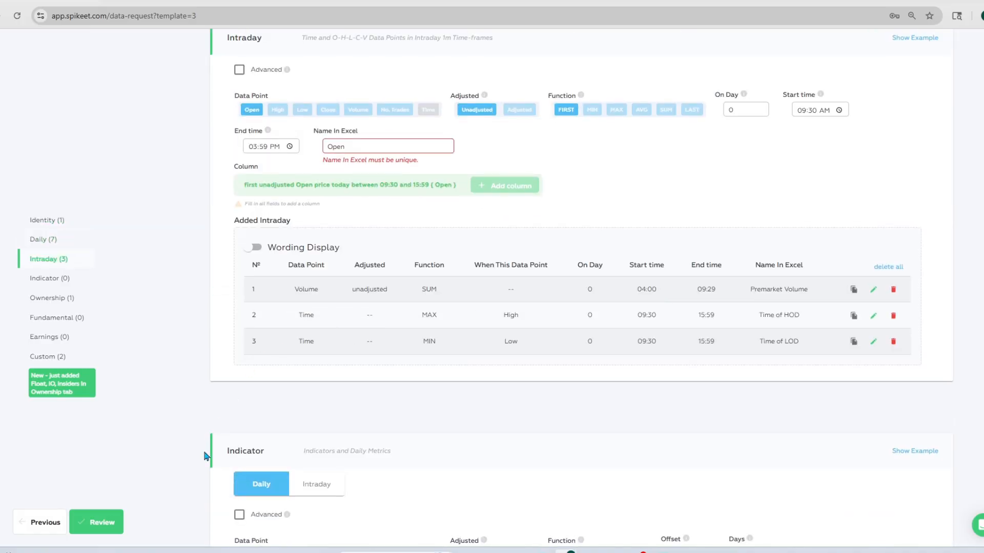
left_click(119, 521)
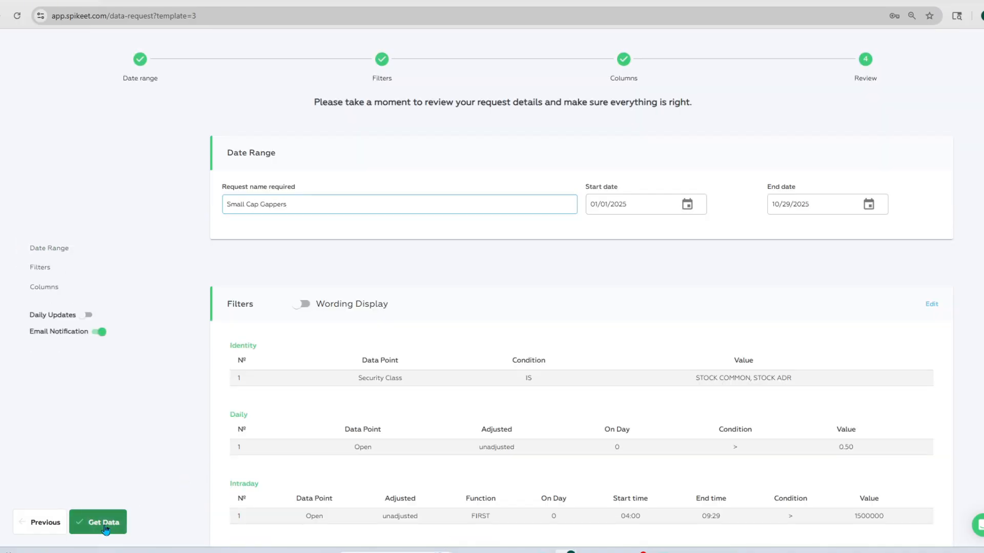
left_click(104, 523)
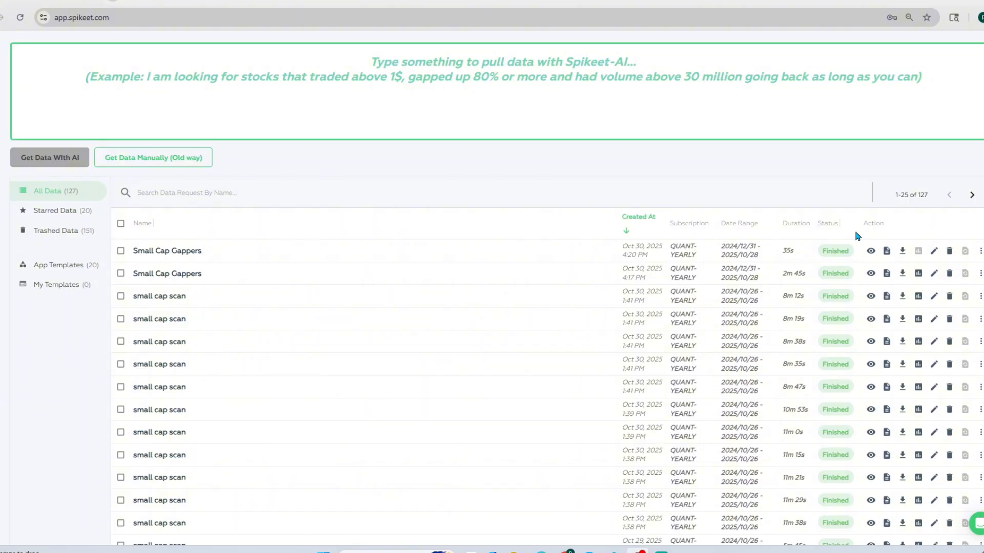
Add the newest Small Cap Gappers request to the day 1 folder
left_click(981, 251)
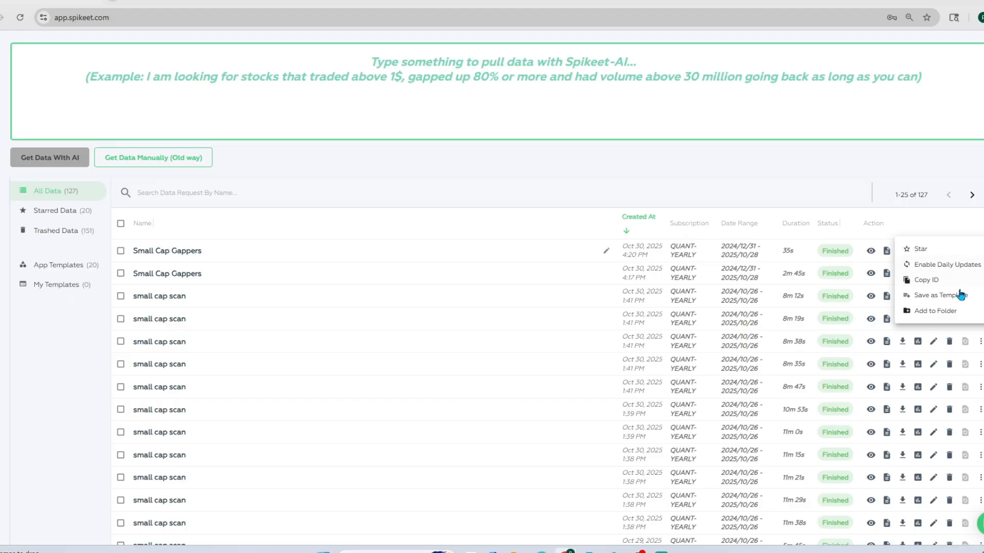
left_click(956, 310)
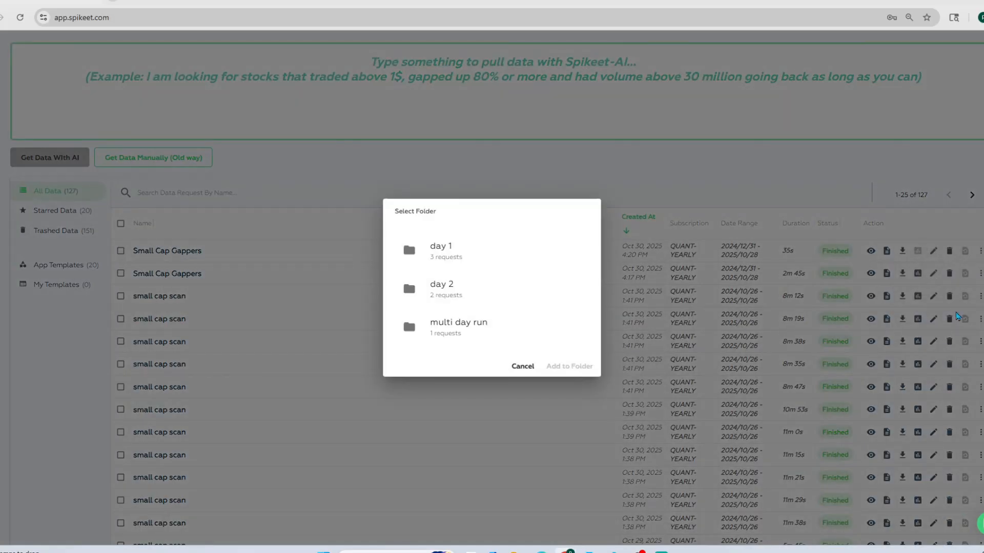
left_click(446, 255)
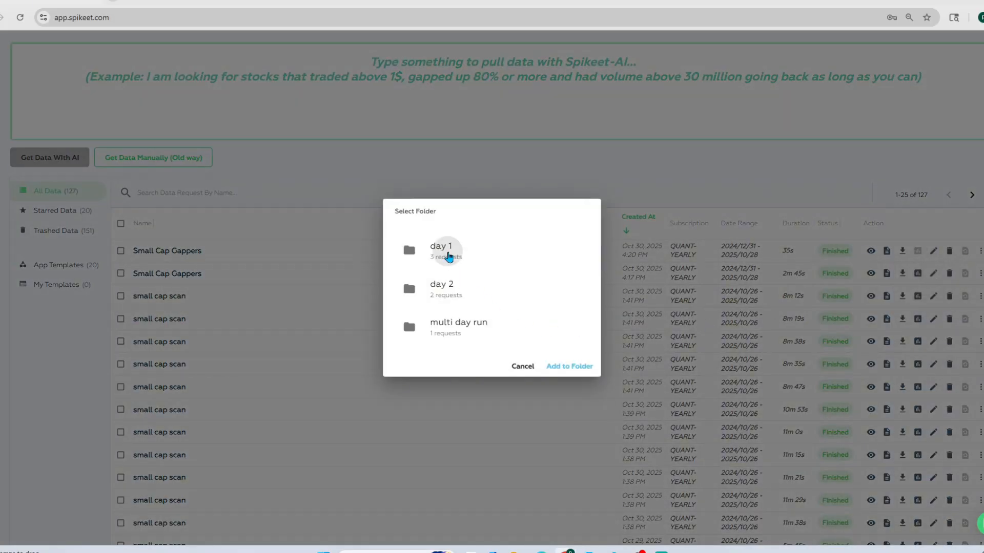
left_click(568, 366)
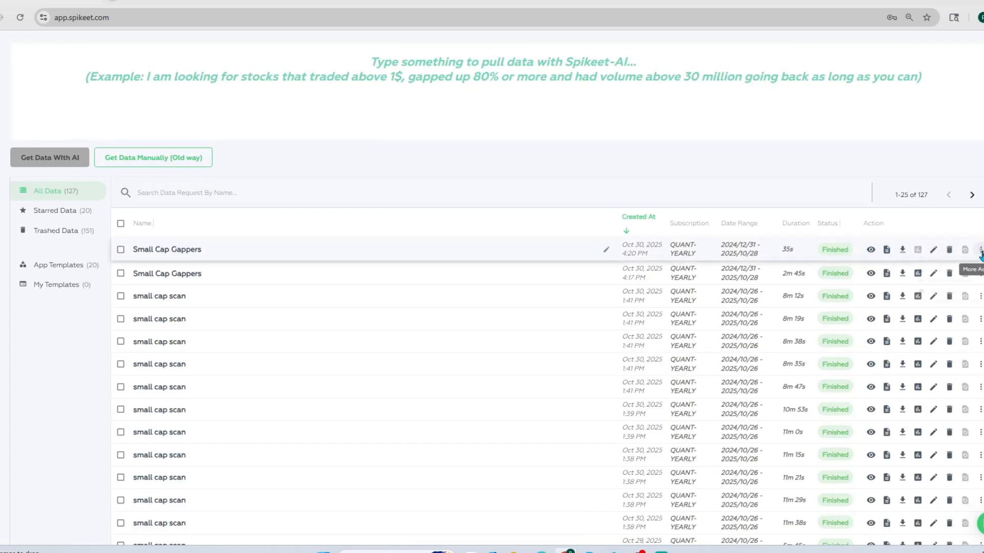
Save the newest Small Cap Gappers request as a template and show the personal templates
left_click(980, 253)
left_click(956, 296)
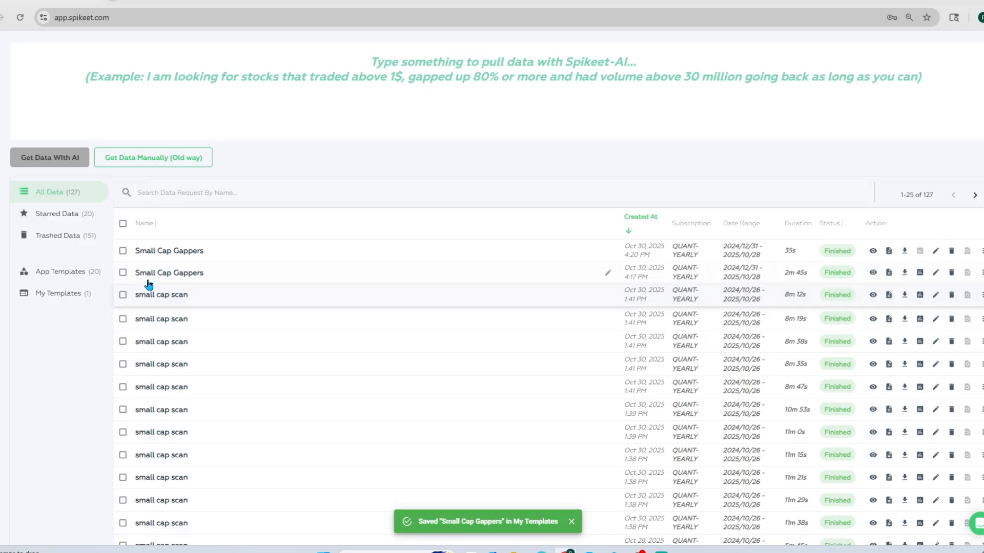
left_click(47, 293)
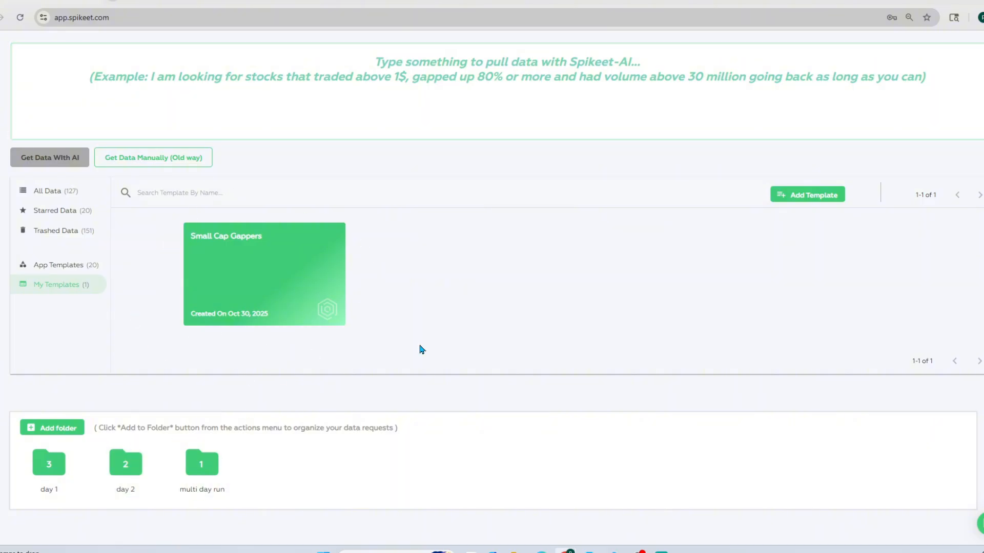
Examine the filters and columns stored in the saved Small Cap Gappers template
mouse_move(217, 290)
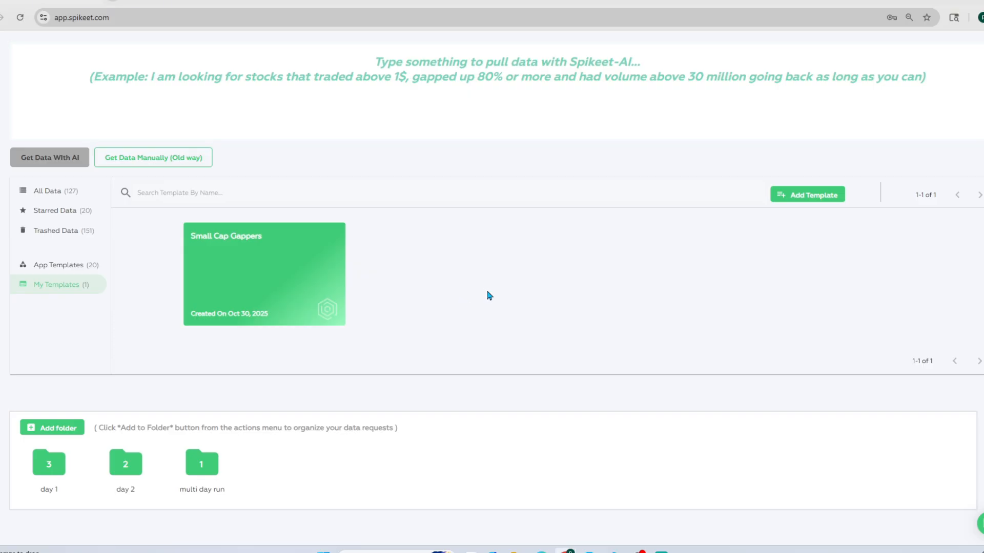
left_click(279, 300)
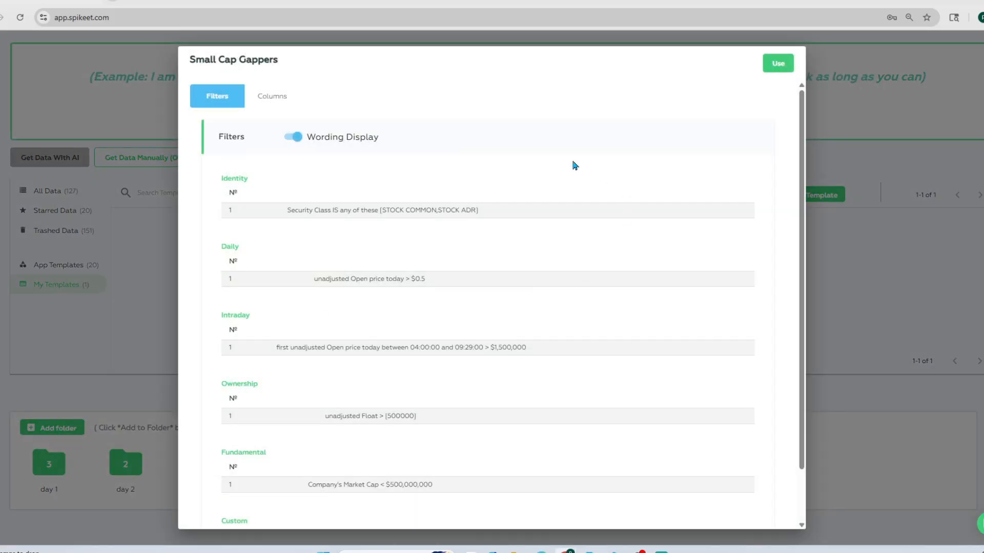
scroll(391, 244, "down", 1)
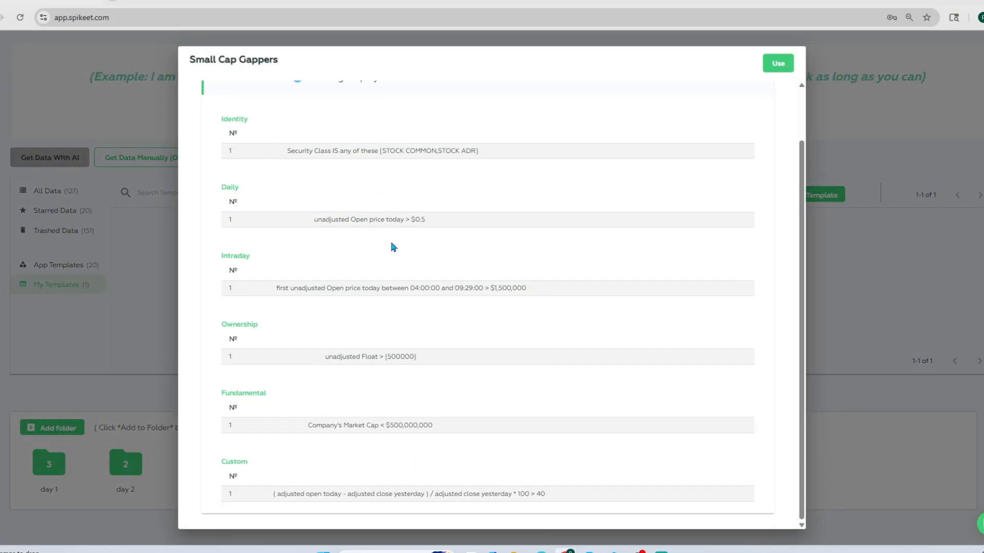
scroll(376, 207, "up", 1)
left_click(270, 96)
scroll(377, 257, "down", 5)
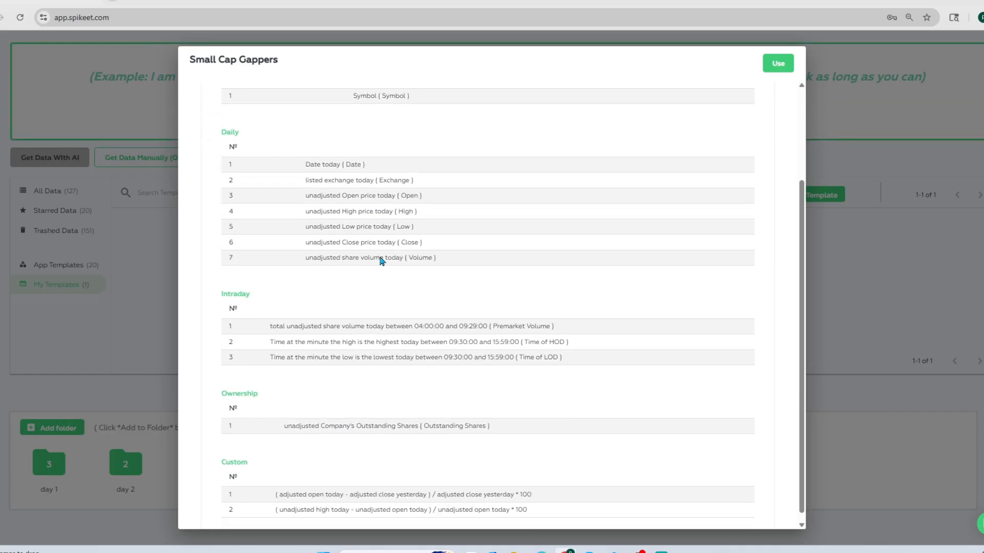
scroll(456, 294, "up", 3)
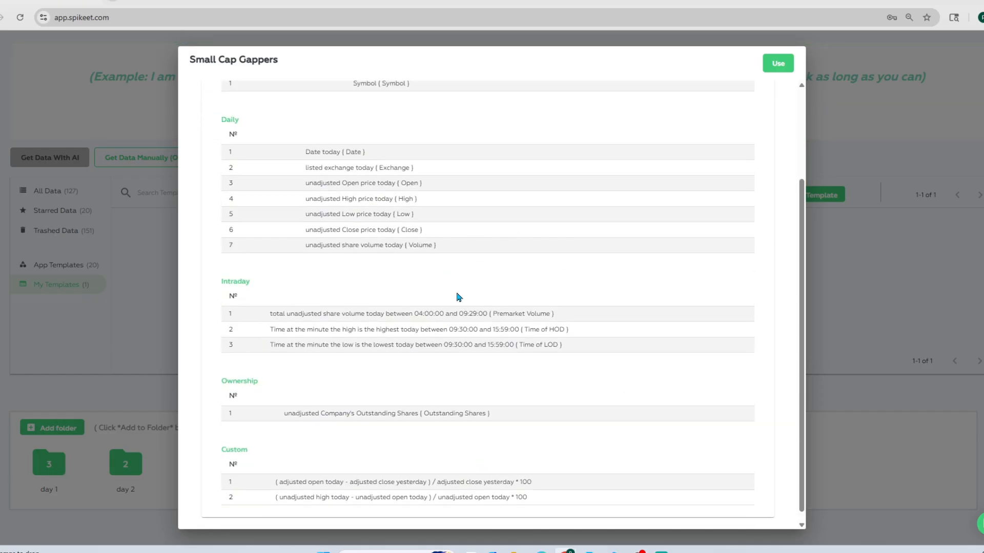
left_click(216, 97)
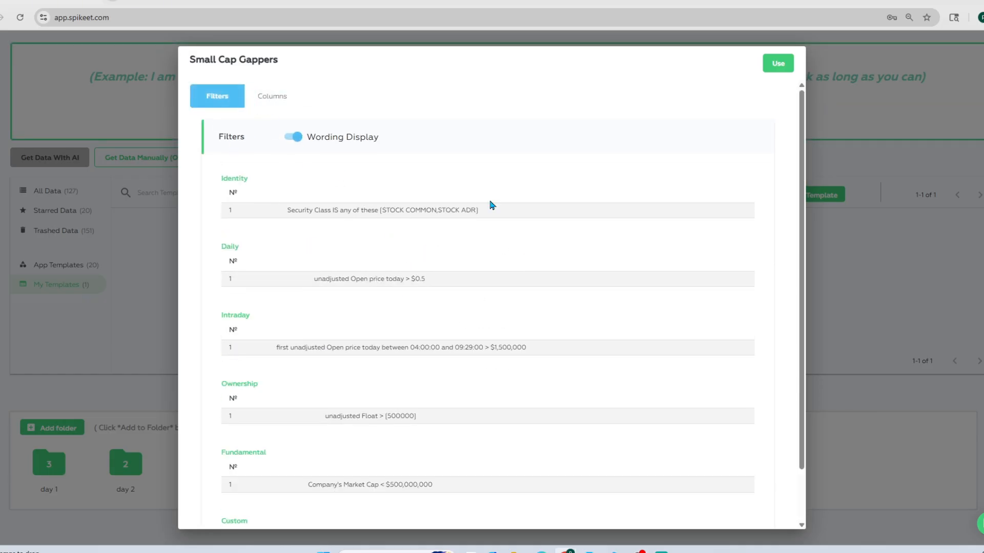
left_click(894, 270)
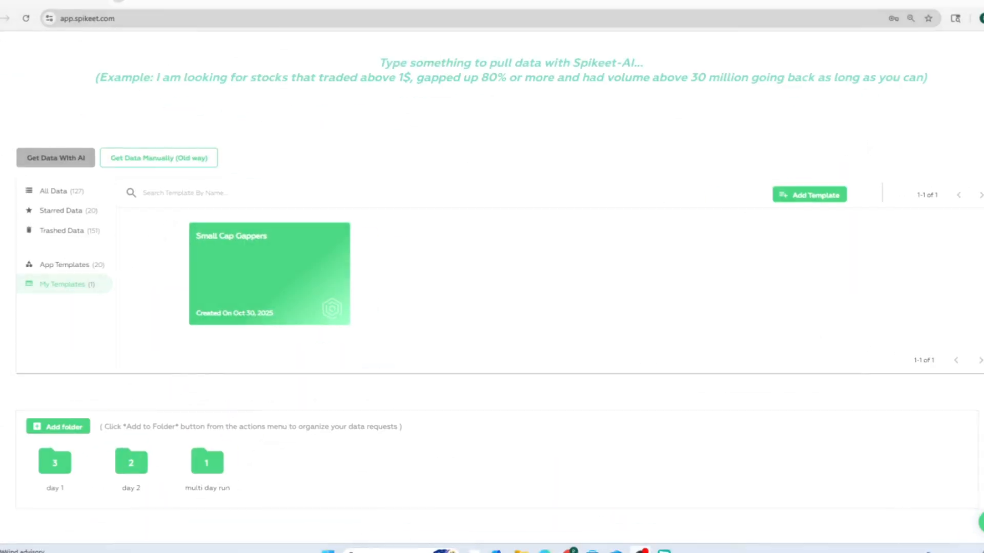
Browse the app templates and examine the filters and columns of OHLC 1min Bars - 09:30 to 4pm
left_click(56, 266)
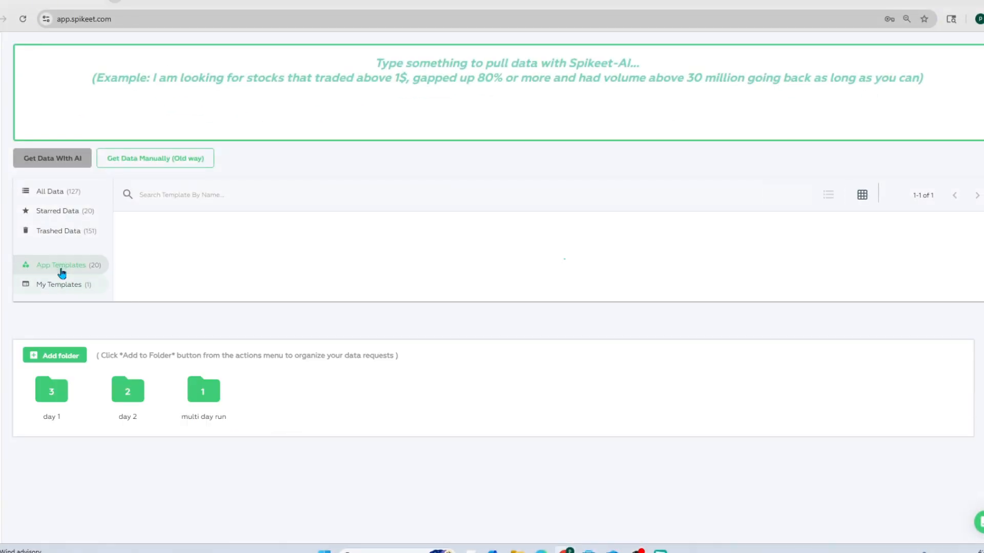
scroll(472, 307, "down", 10)
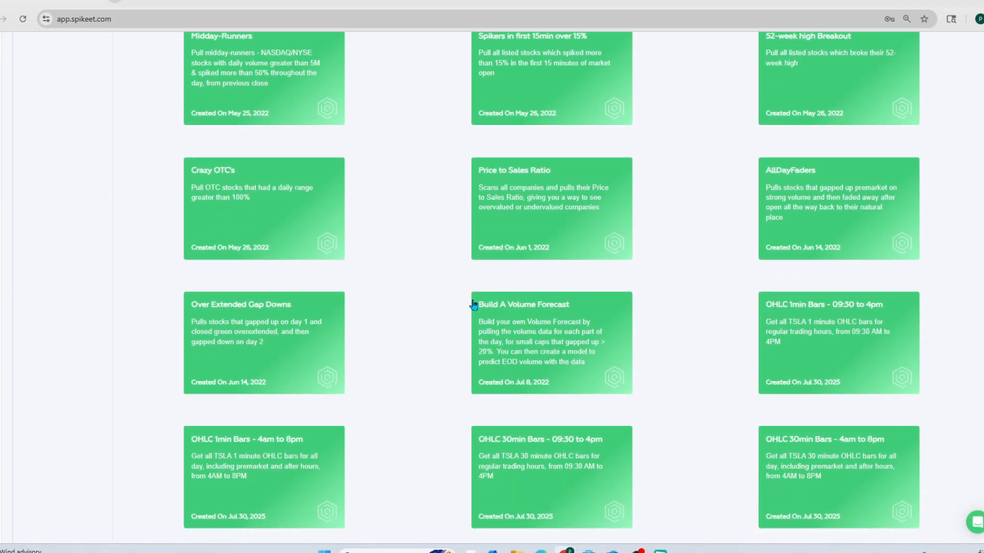
scroll(473, 305, "down", 2)
scroll(474, 305, "up", 2)
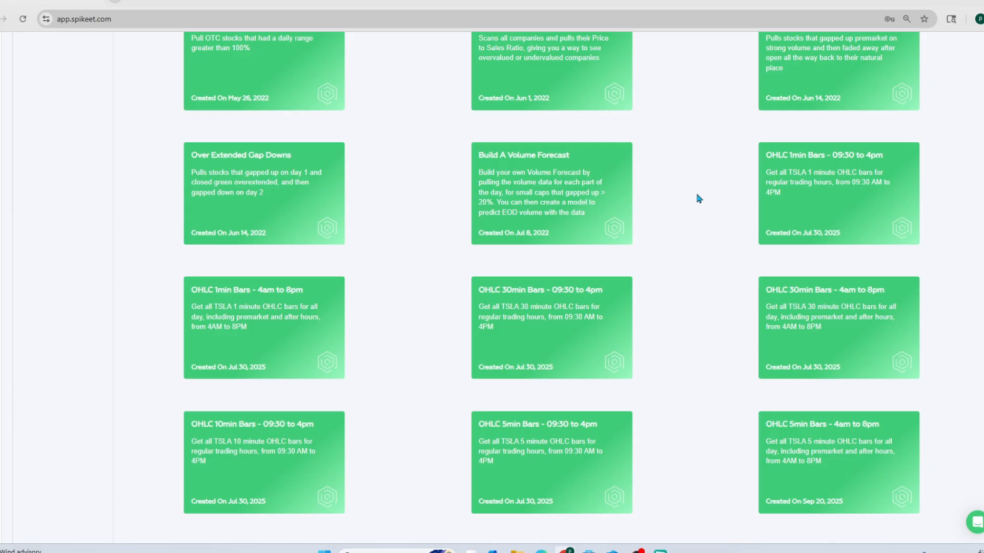
scroll(686, 191, "up", 1)
left_click(816, 250)
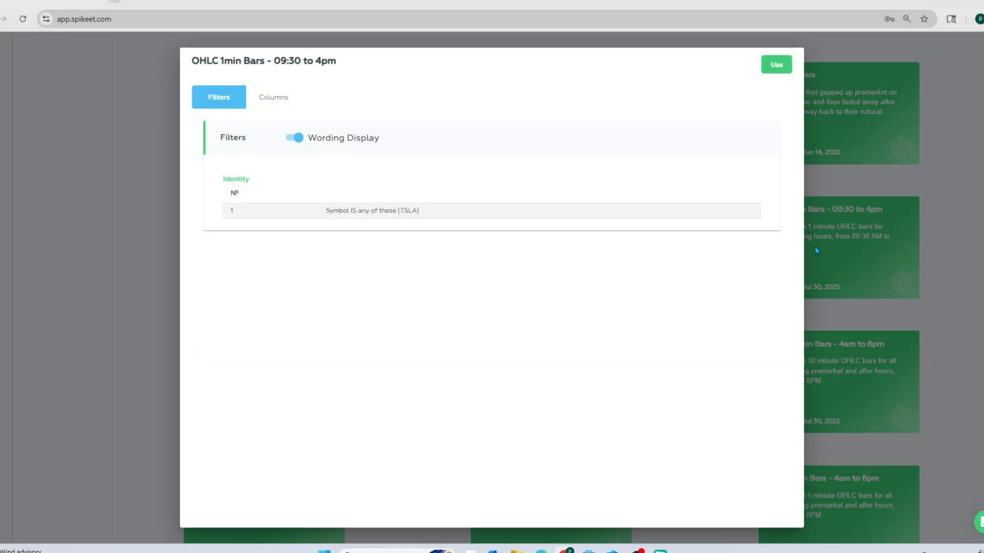
left_click(273, 97)
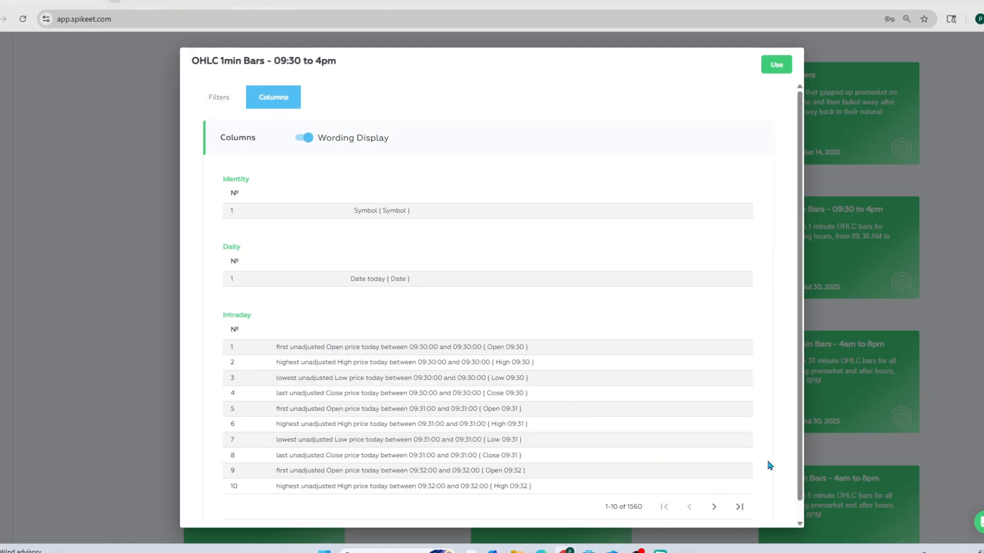
left_click(964, 396)
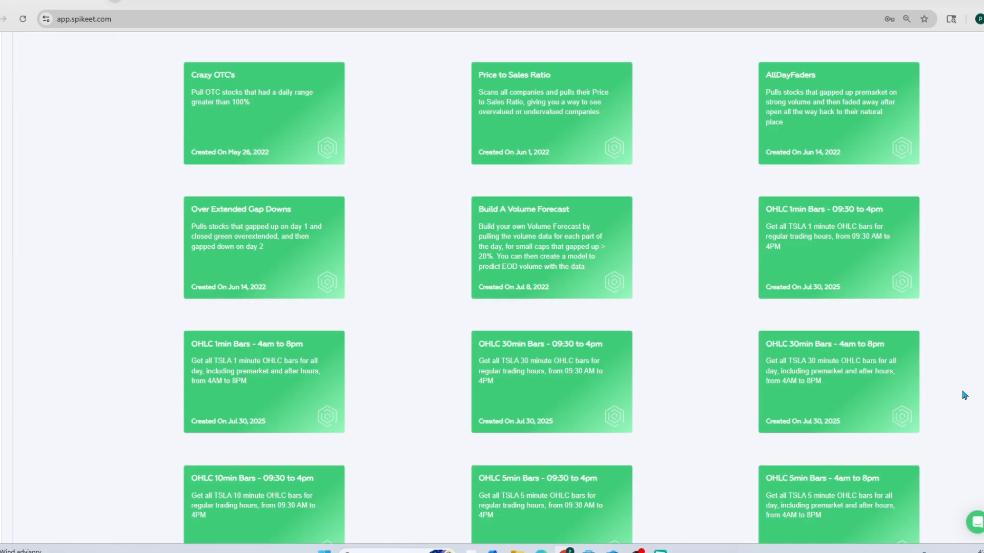
Start a data request from the OHLC 1min Bars - 09:30 to 4pm template with the start date 01/01/2025
mouse_move(759, 263)
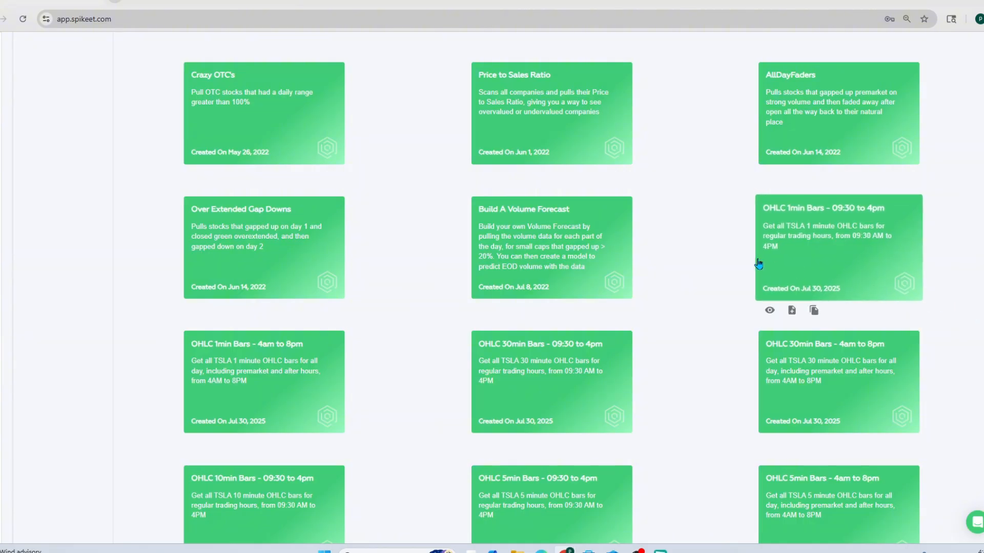
left_click(837, 256)
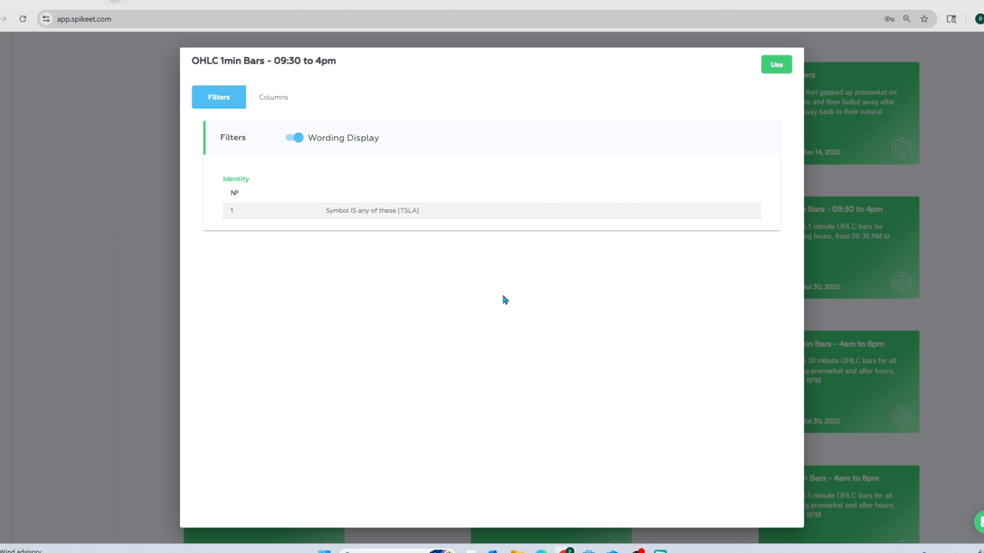
left_click(775, 72)
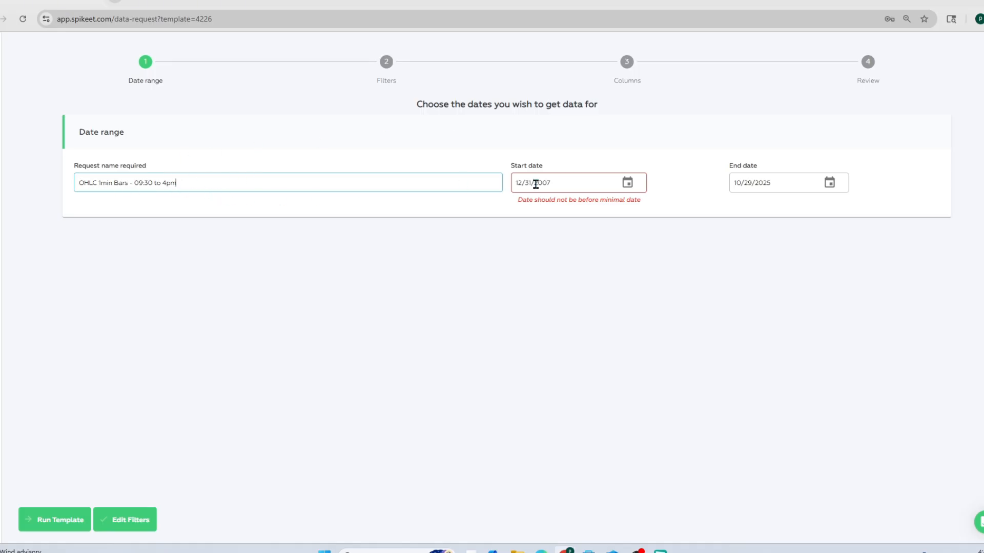
left_click(628, 185)
left_click(495, 212)
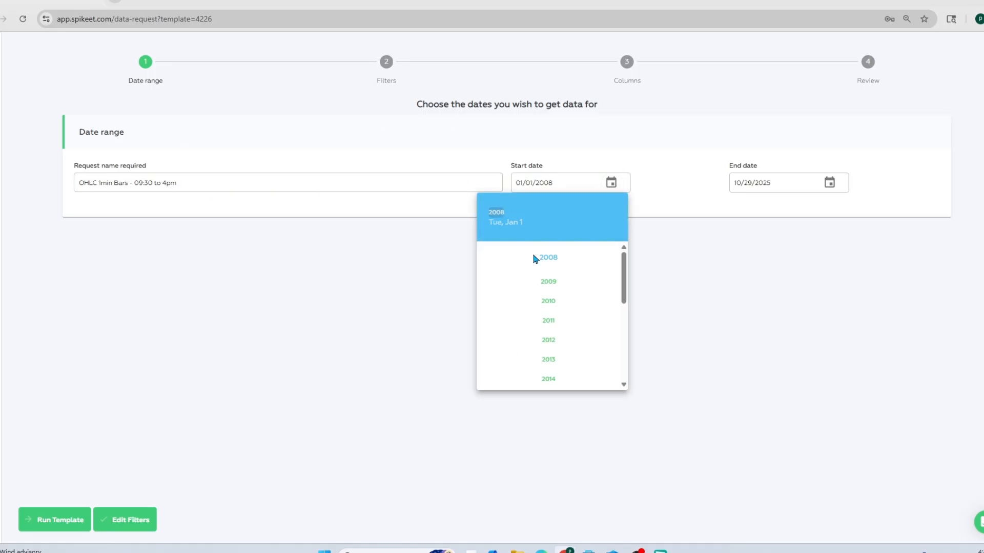
scroll(549, 314, "down", 5)
left_click(549, 380)
left_click(681, 338)
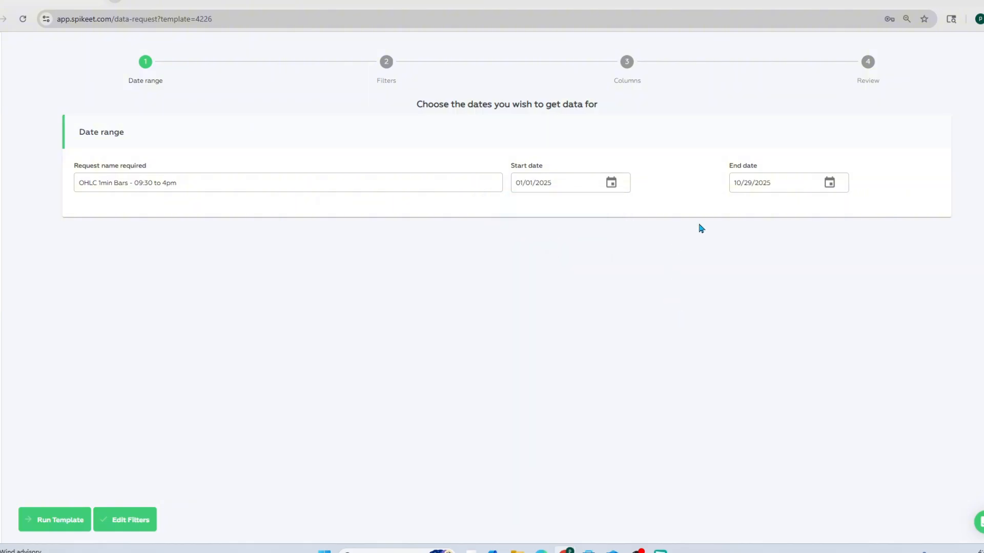
Proceed to the request's filters and change the existing Symbol filter to Security Class IS Stock common, Stock ADR
left_click(136, 521)
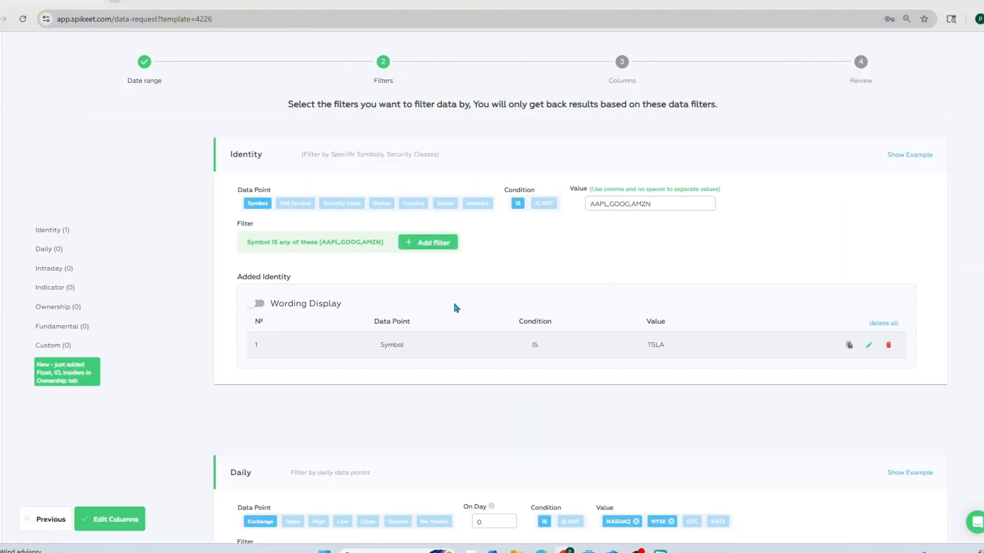
scroll(590, 255, "down", 3)
scroll(592, 253, "up", 1)
scroll(592, 254, "up", 2)
left_click(869, 345)
left_click(341, 202)
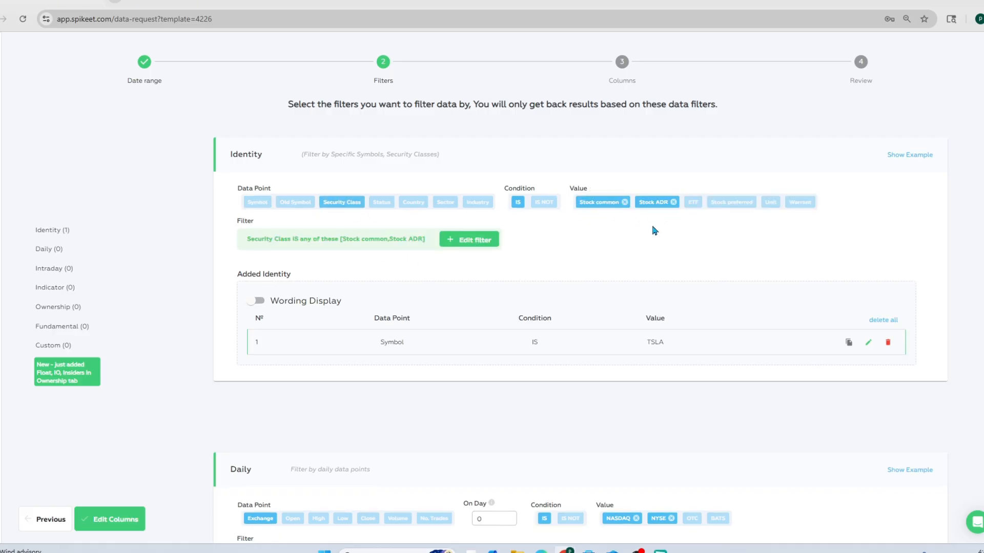
left_click(493, 243)
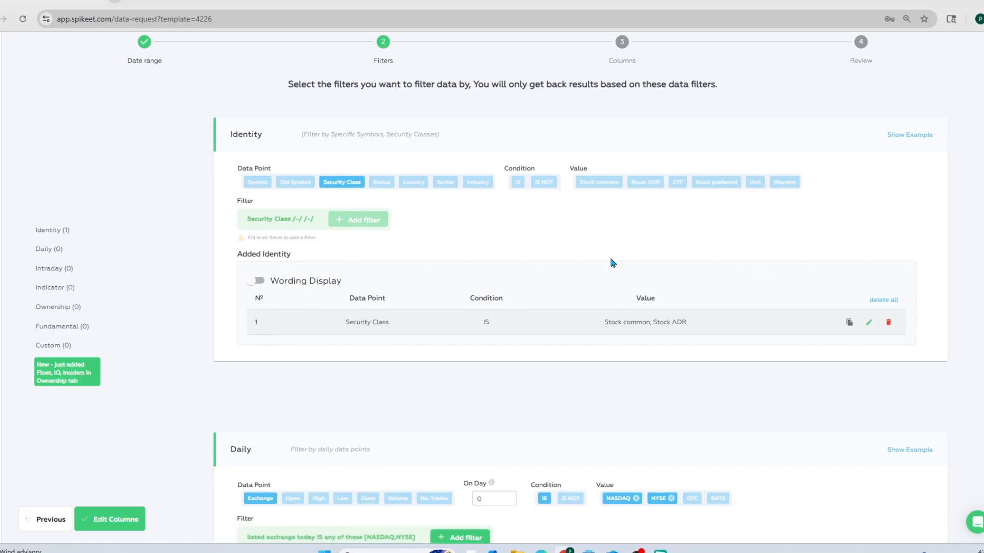
Add a Daily filter for the unadjusted Open price today greater than 0.50
scroll(612, 262, "down", 5)
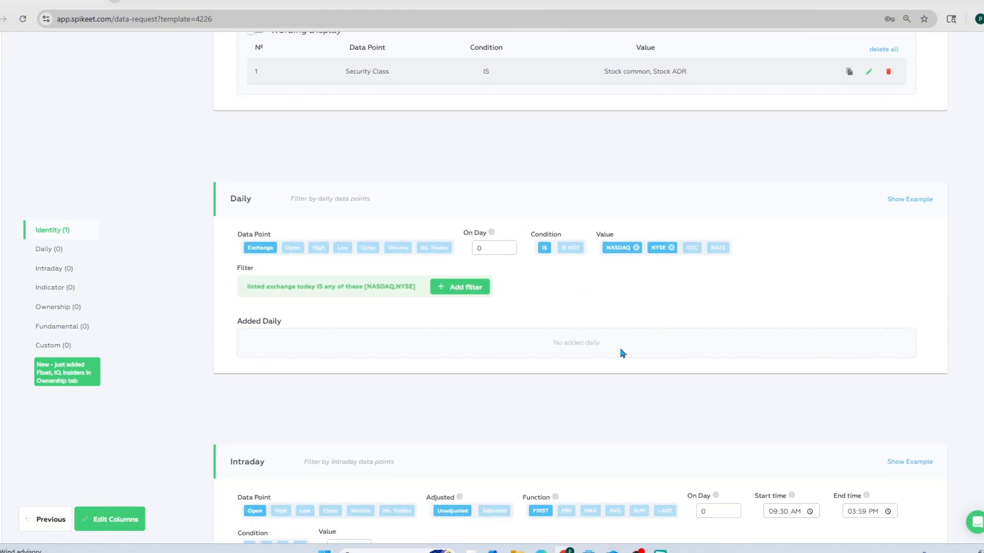
left_click(293, 249)
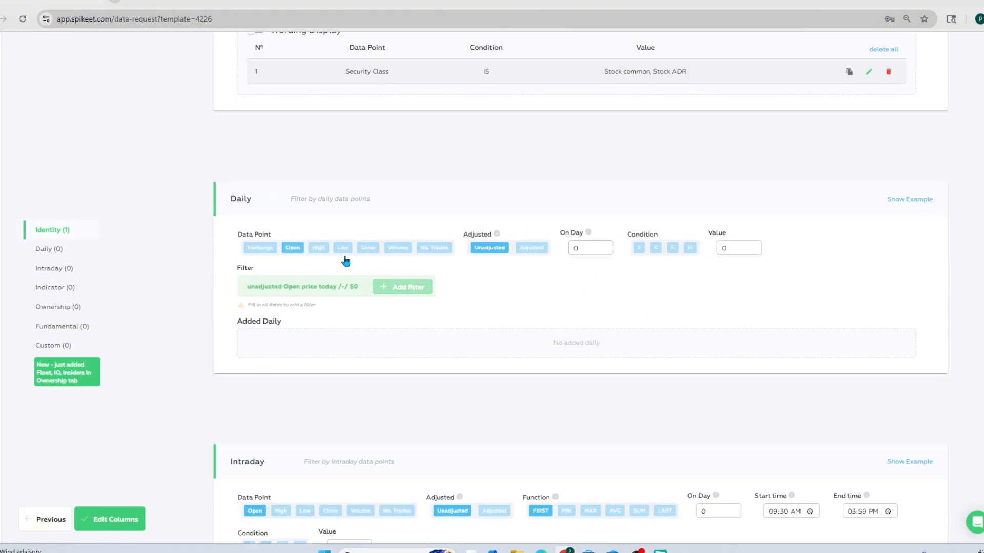
left_click(639, 250)
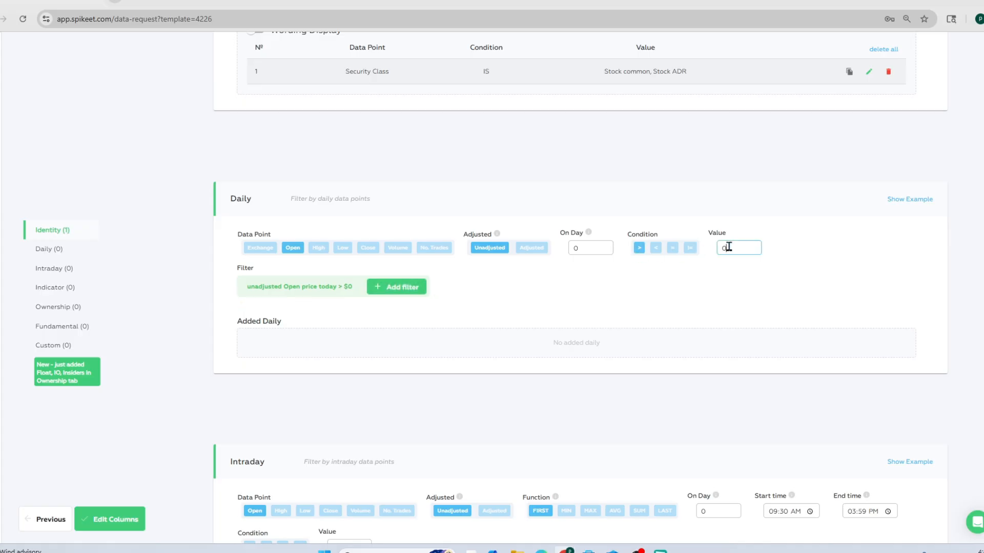
type(".5")
left_click(430, 293)
Set up an Intraday filter on the SUM of unadjusted Volume from 04:00 AM to 09:29 AM
scroll(600, 287, "down", 6)
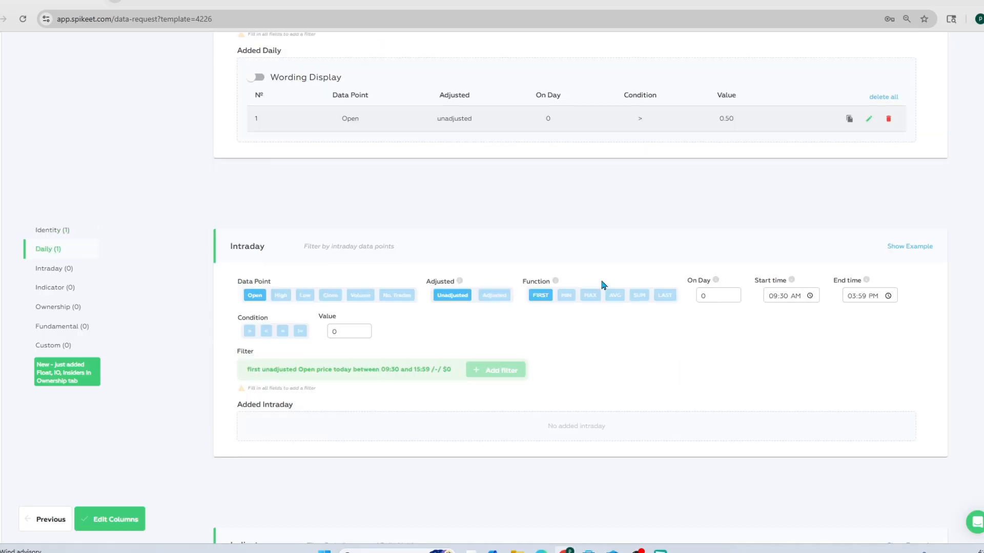
left_click(361, 187)
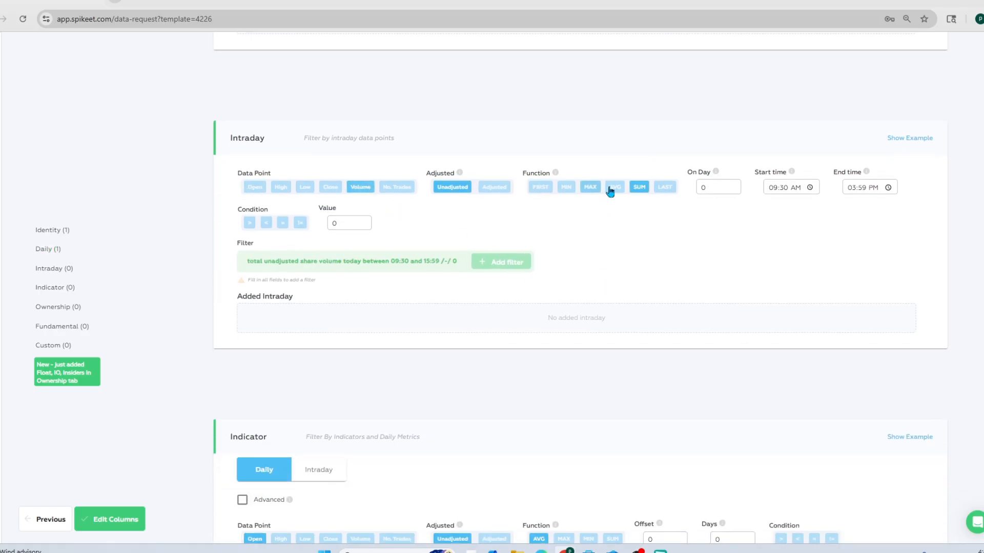
left_click(639, 187)
left_click(772, 188)
type("0400")
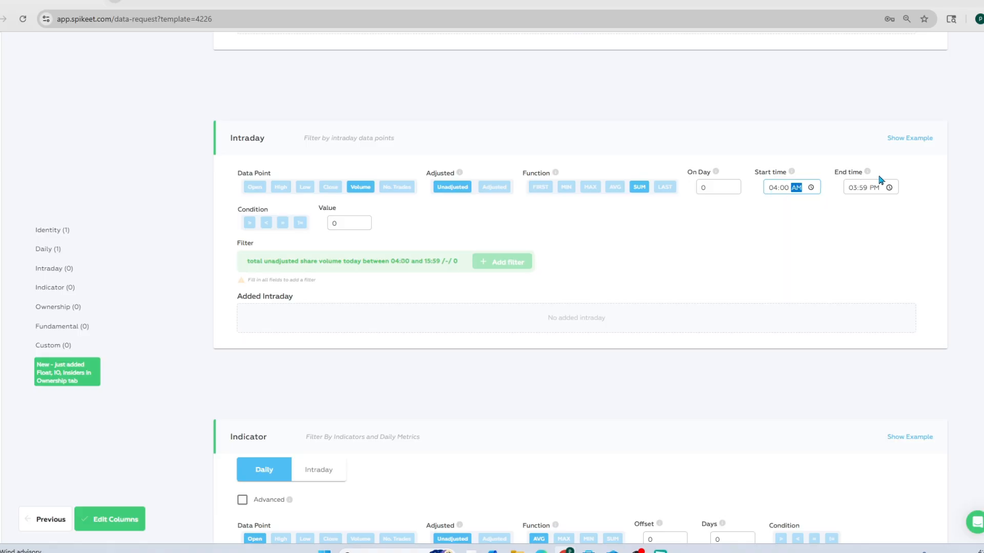
left_click(852, 188)
type("0")
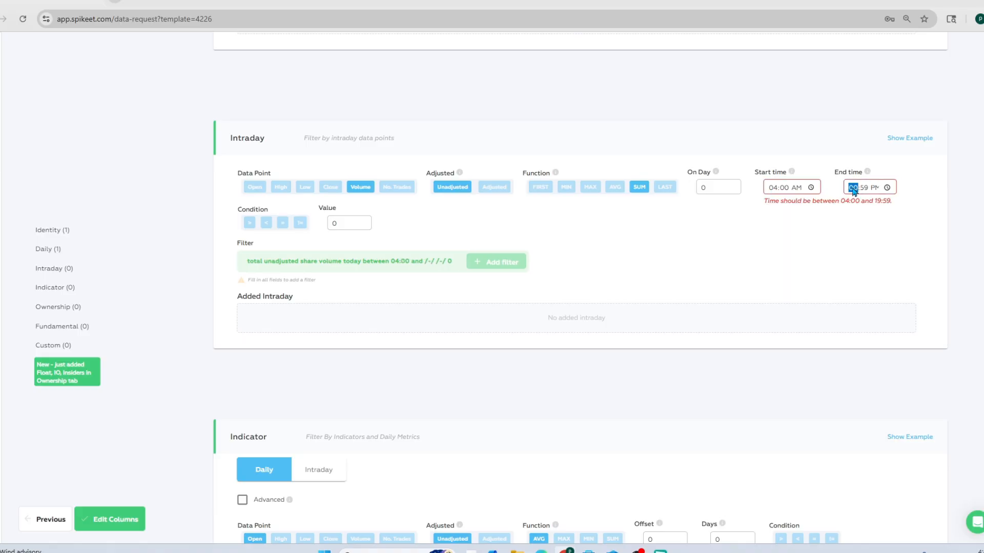
type("2:09")
left_click(852, 188)
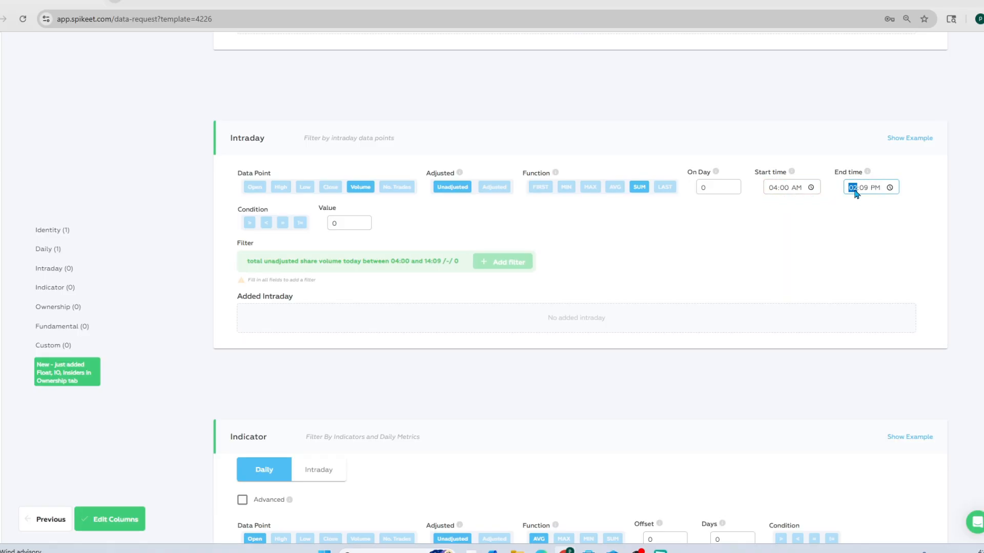
type("929a")
left_click(754, 262)
Require the intraday volume to be greater than 1500000 and add the filter
left_click(249, 222)
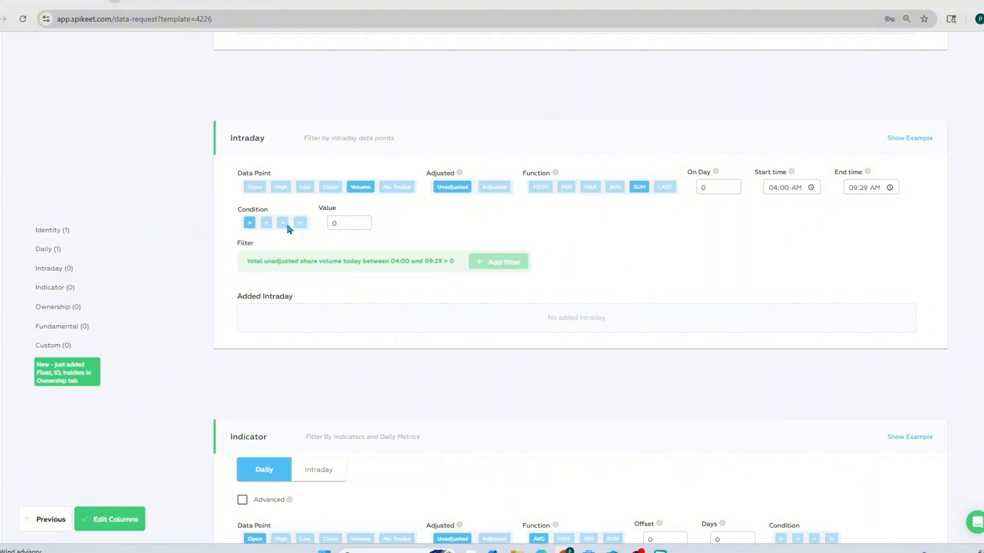
left_click(345, 222)
type("1500000")
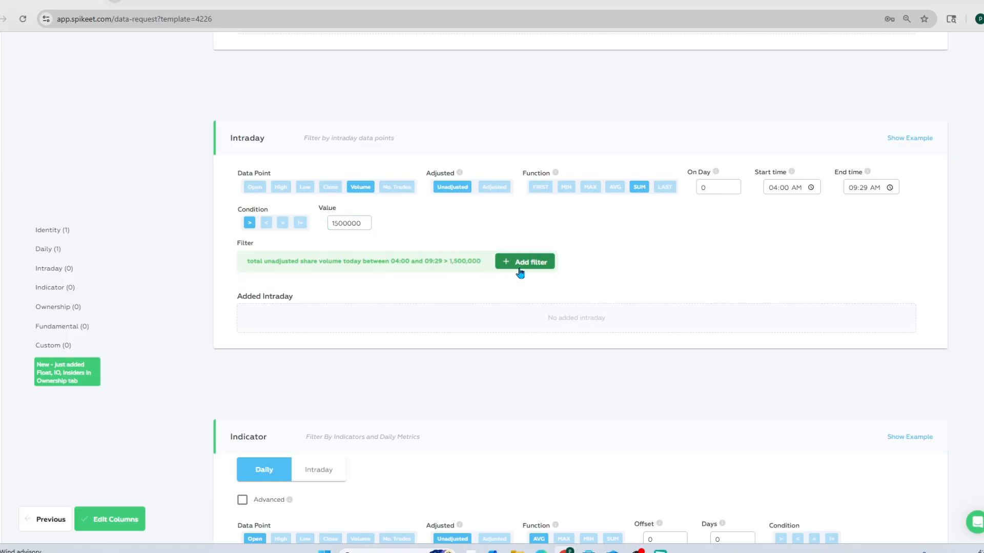
left_click(505, 261)
Add a Fundamental filter for Market Cap less than 500000000
scroll(630, 259, "down", 6)
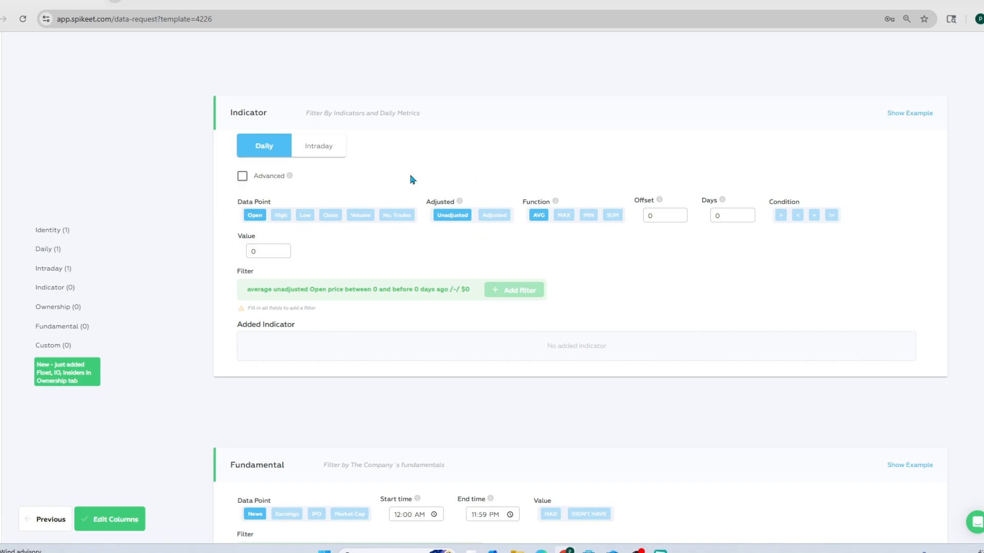
scroll(430, 163, "down", 6)
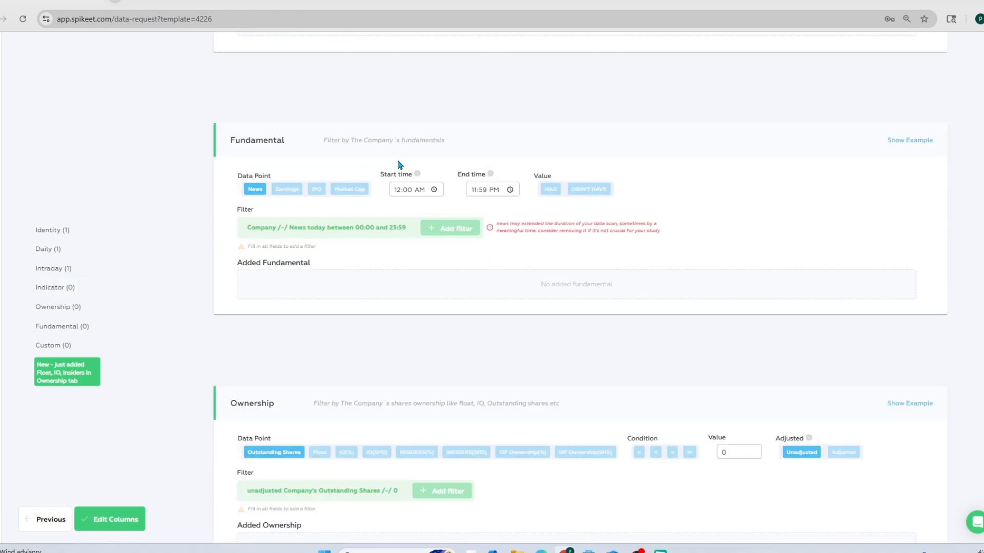
left_click(350, 191)
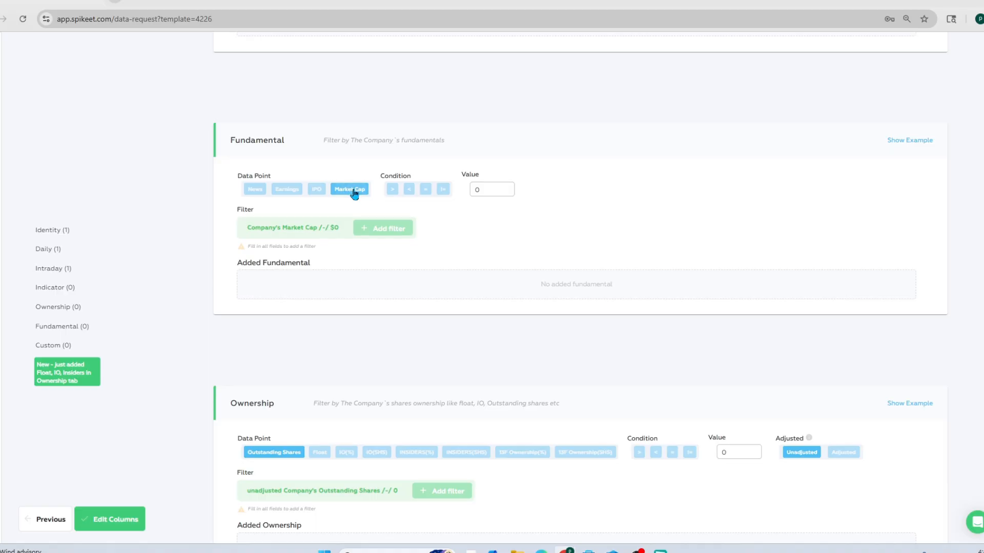
left_click(404, 190)
left_click(493, 190)
key("BackSpace")
type("500000")
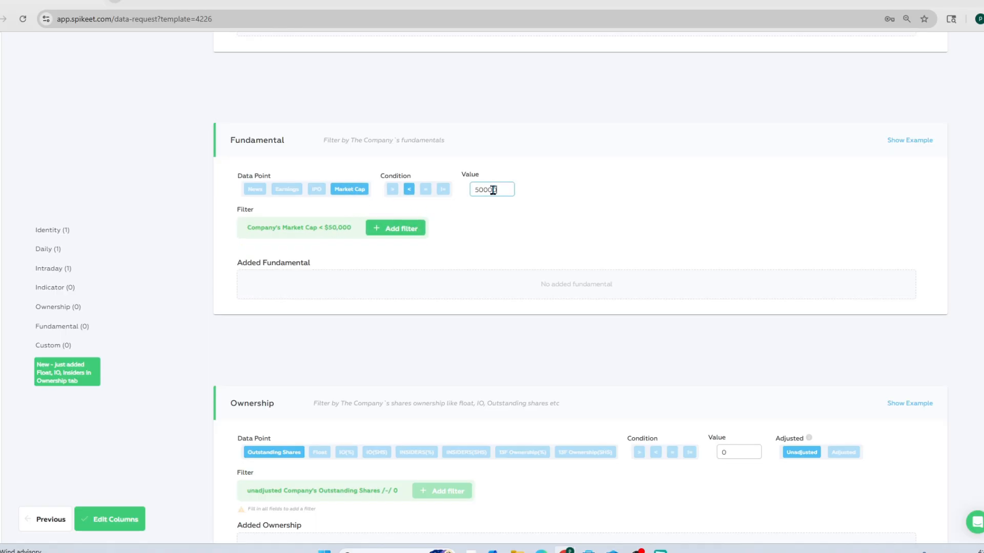
type("000")
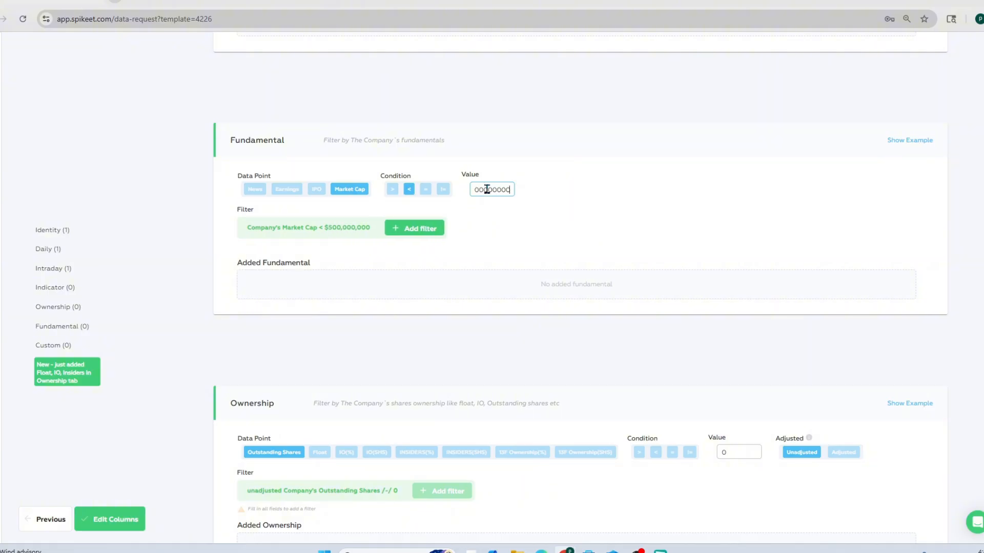
left_click(414, 229)
Add an Ownership filter for unadjusted Float greater than 500000
scroll(536, 234, "down", 5)
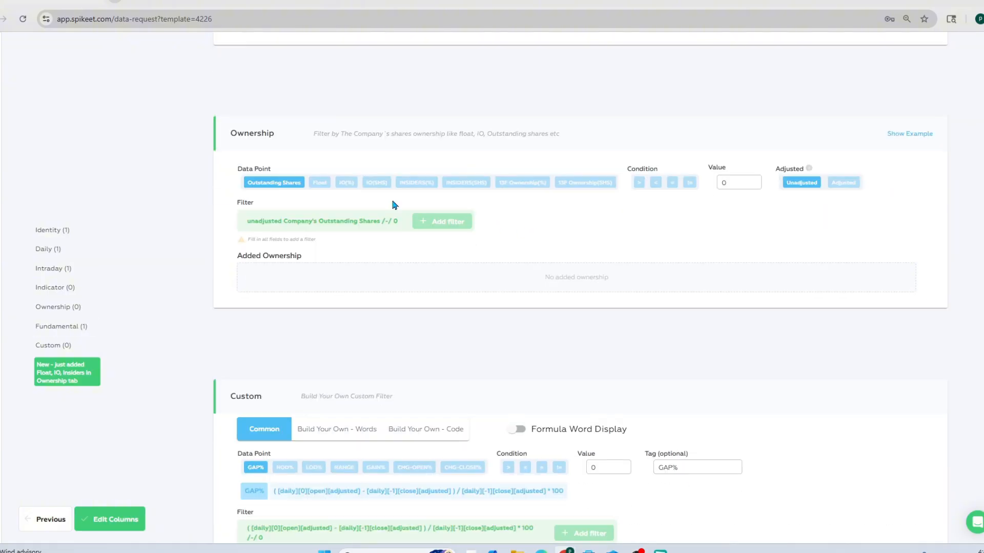
left_click(320, 182)
left_click(639, 182)
left_click(736, 181)
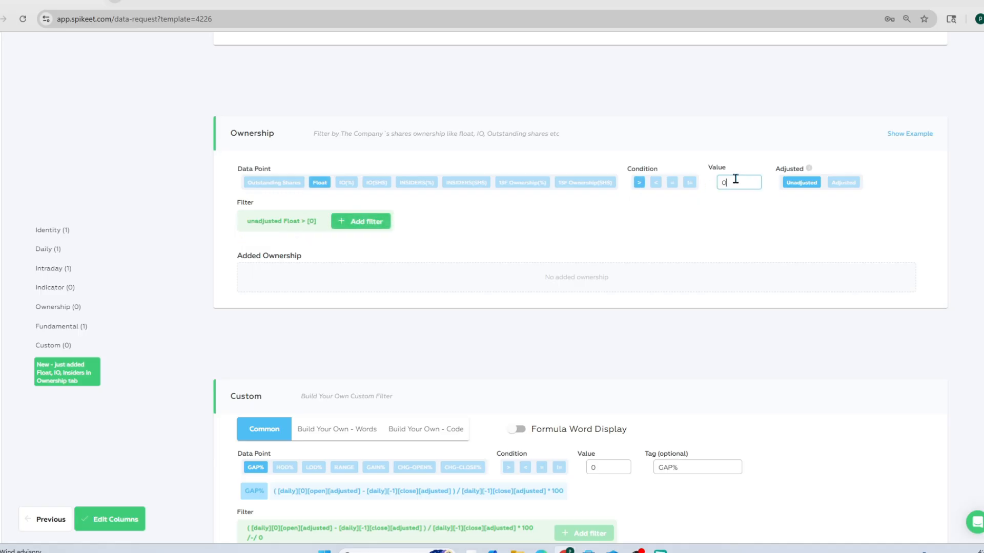
key("BackSpace")
type("500000")
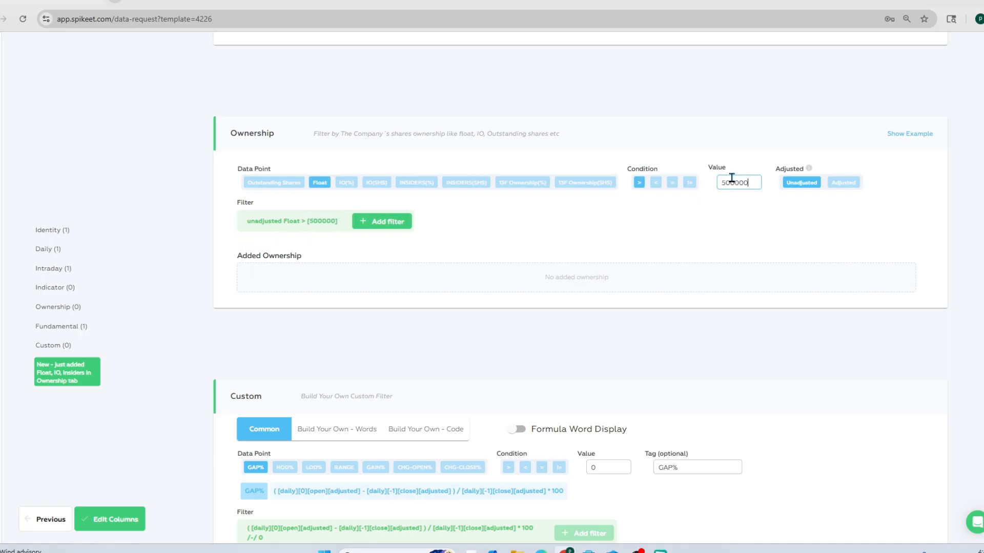
left_click(398, 225)
Add a common Custom filter for GAP% greater than 40
scroll(567, 246, "down", 3)
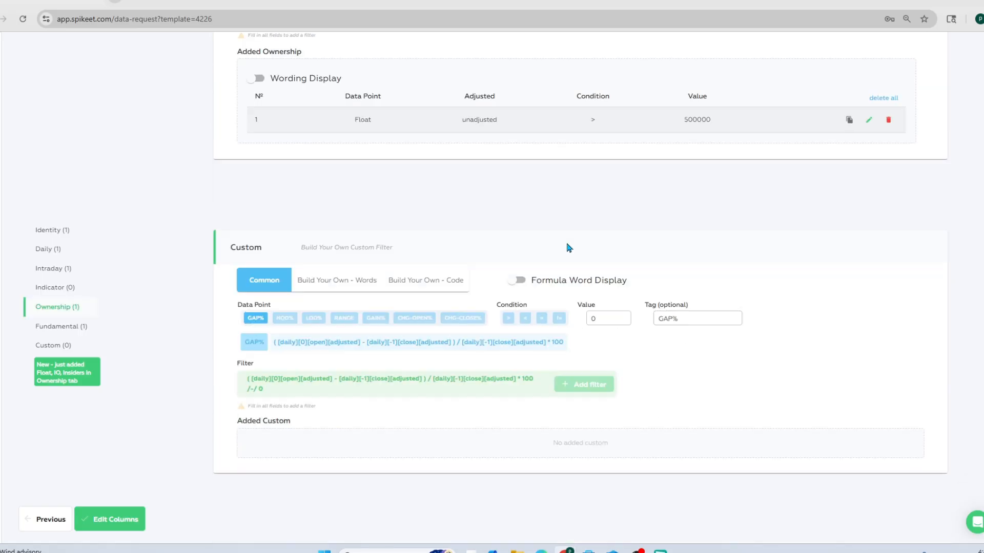
left_click(508, 318)
left_click(598, 315)
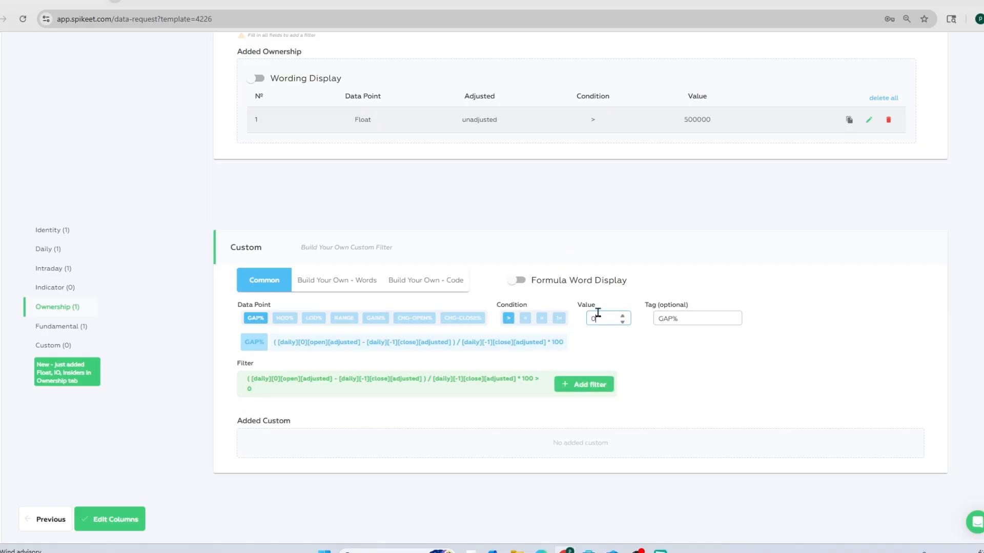
key("BackSpace")
type("40")
left_click(610, 388)
Proceed to the request's columns and examine the template's Symbol, Date and intraday OHLC columns and the remaining column sections
scroll(538, 395, "down", 1)
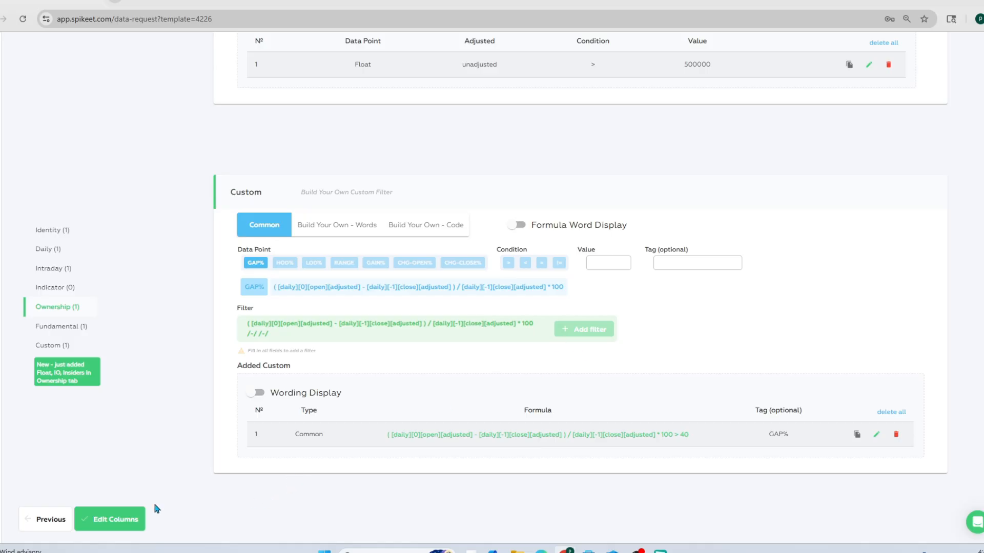
left_click(109, 516)
scroll(486, 309, "down", 5)
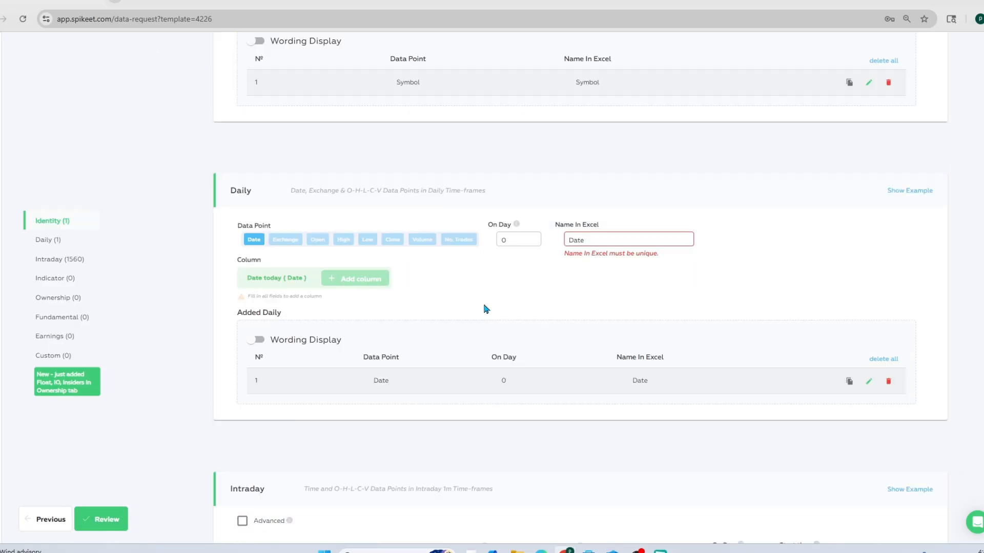
scroll(485, 309, "down", 10)
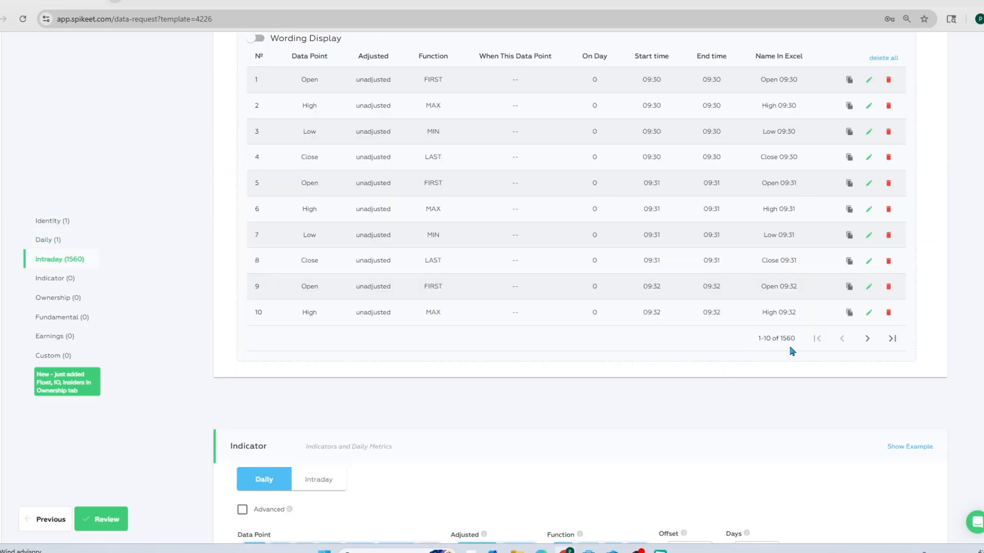
scroll(779, 354, "up", 2)
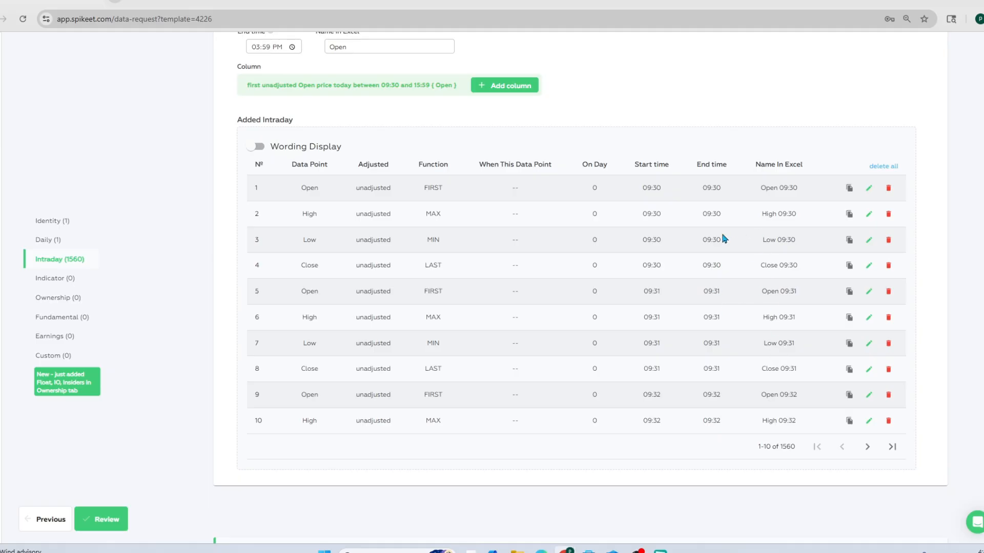
scroll(679, 314, "down", 7)
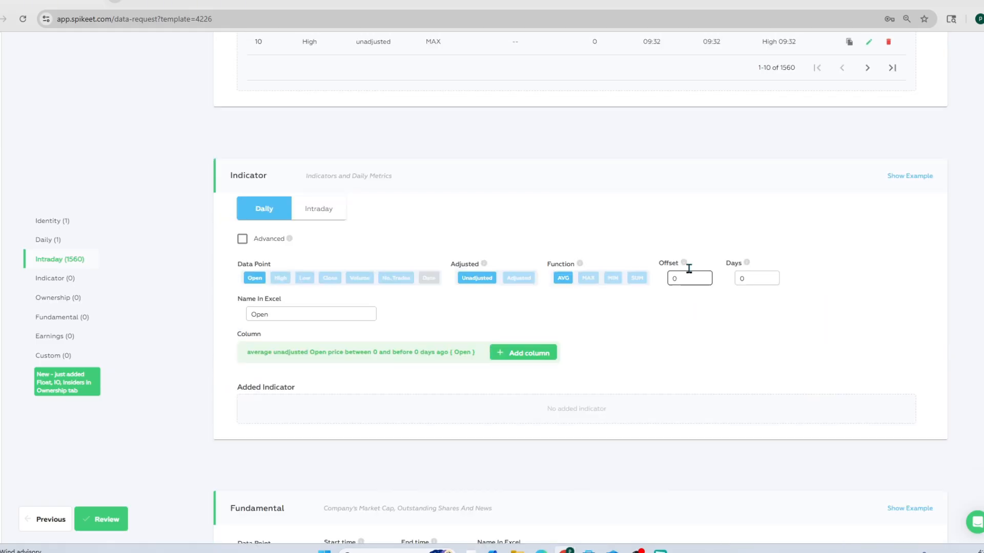
scroll(683, 262, "down", 4)
scroll(651, 277, "down", 8)
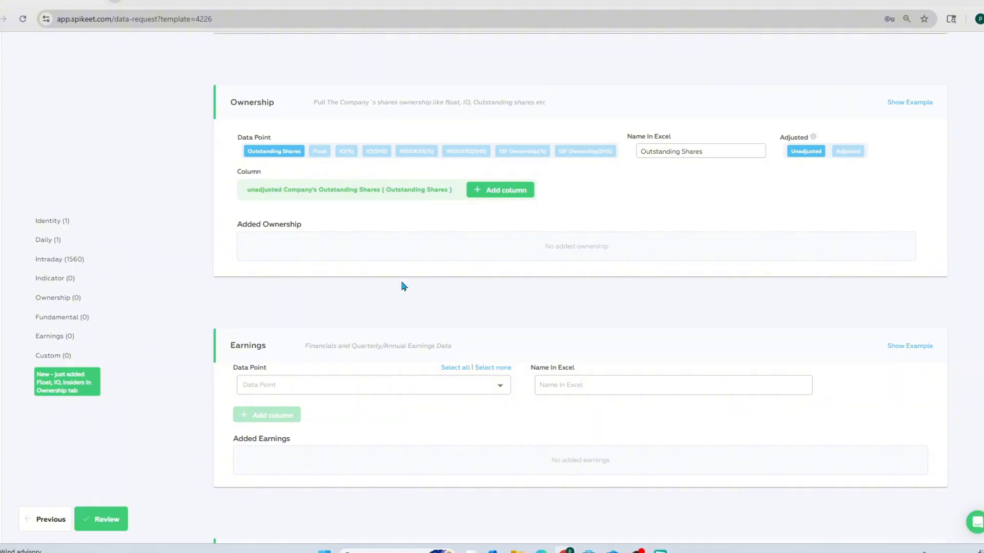
scroll(404, 286, "down", 2)
scroll(335, 337, "down", 4)
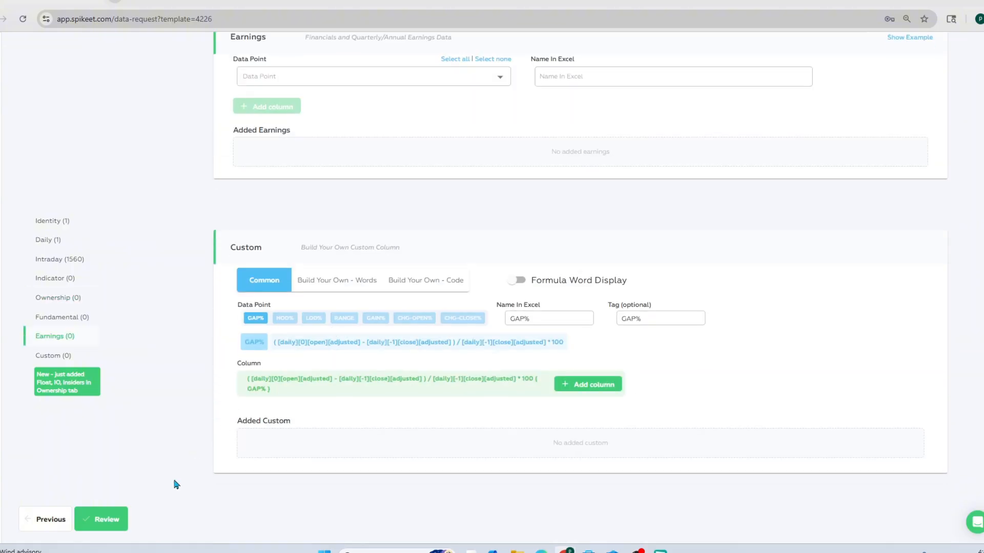
Keep the template's columns, proceed to the review and submit the data request
left_click(113, 521)
left_click(116, 521)
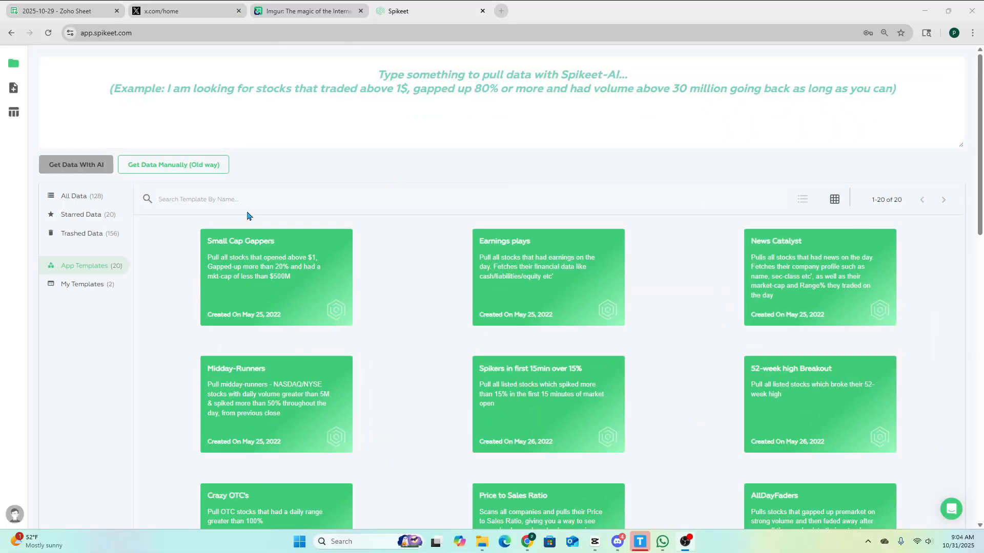
Search the app templates for OHLC and look through the matching templates
left_click(231, 197)
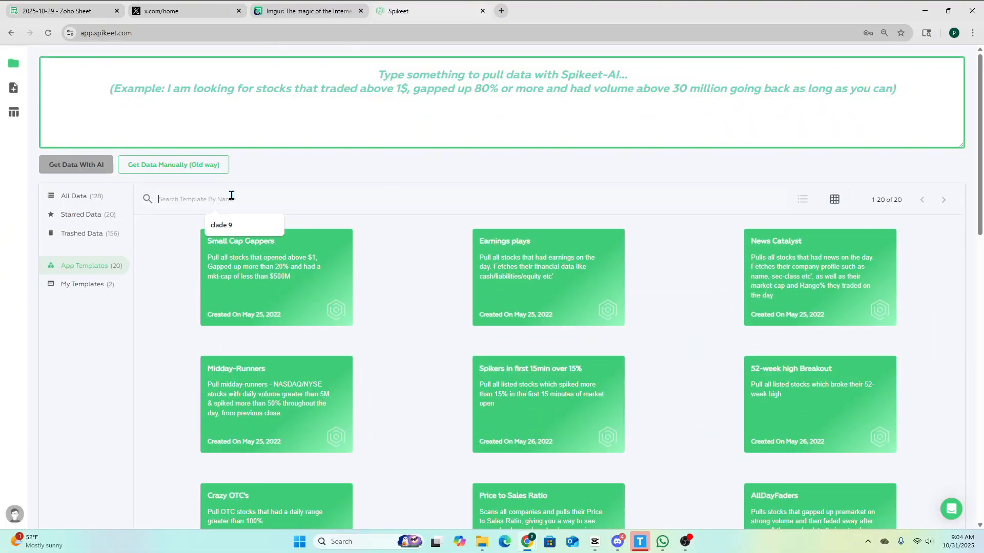
type("OHLC")
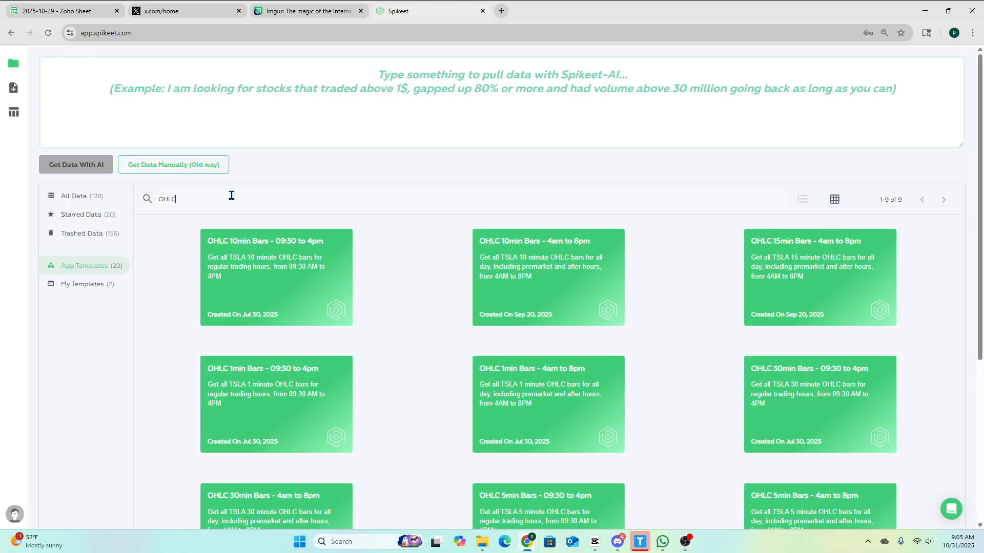
scroll(287, 164, "down", 2)
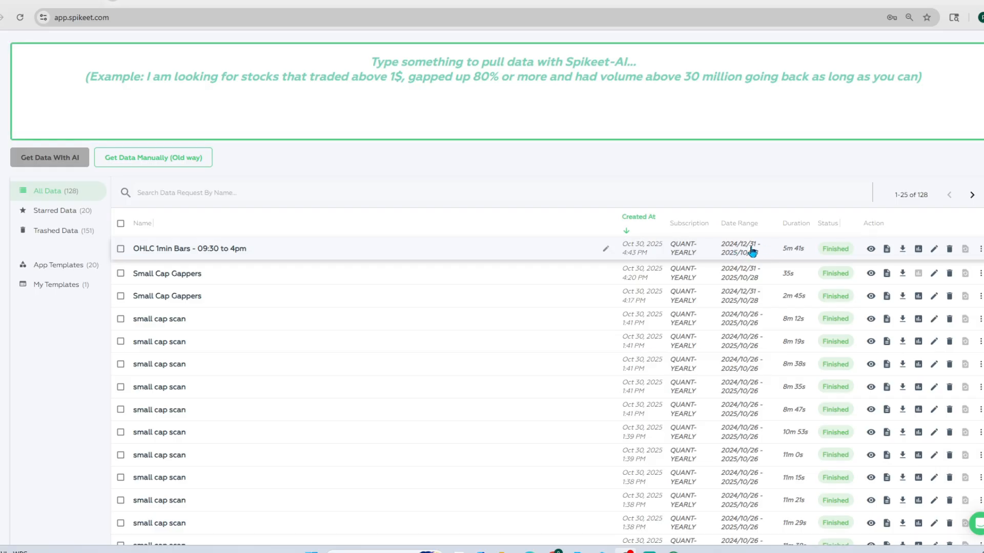
Open the spreadsheet of the finished OHLC 1min Bars - 09:30 to 4pm request
left_click(890, 249)
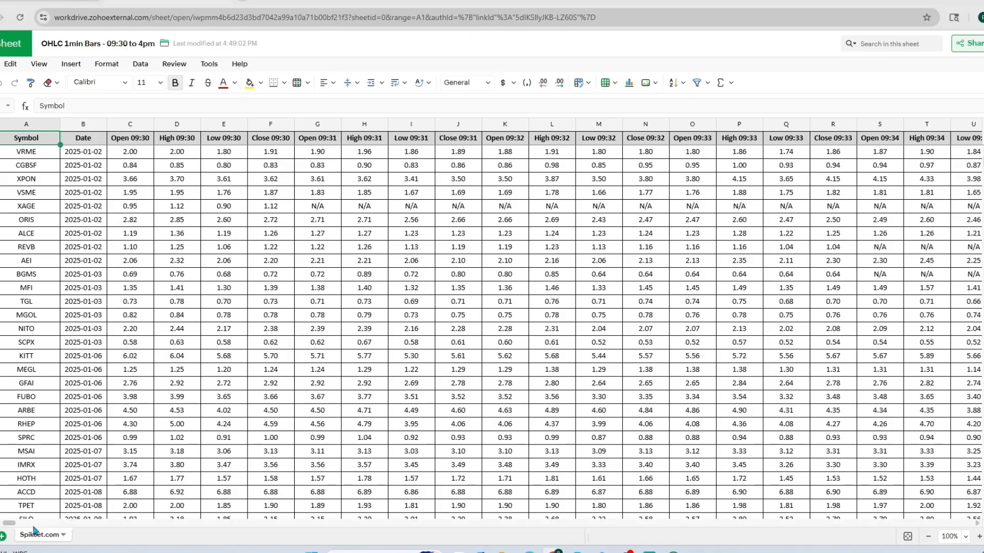
Examine the OHLC spreadsheet's minute-by-minute columns through to the 15:59 bars and return to the Spikeet data request list
left_click_drag(14, 528, 977, 519)
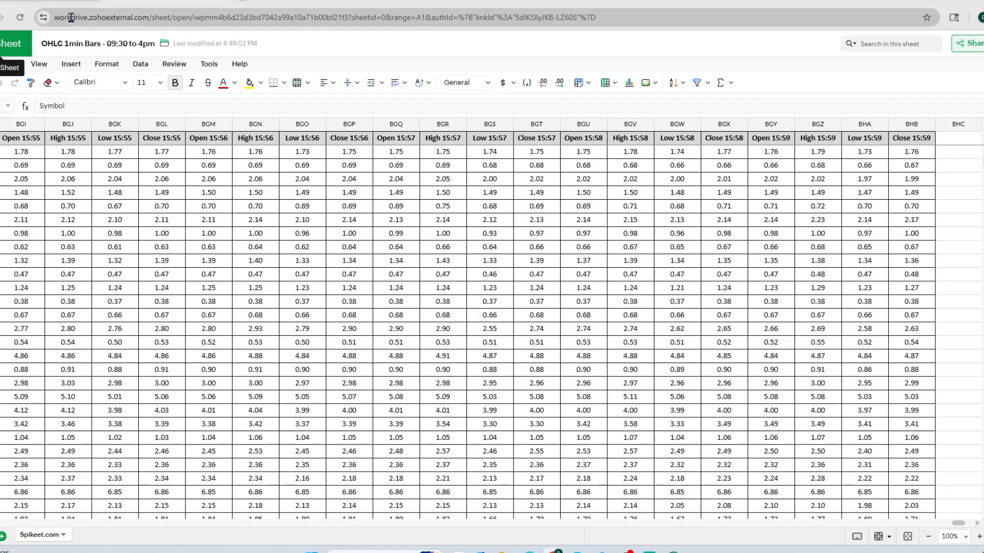
left_click(81, 2)
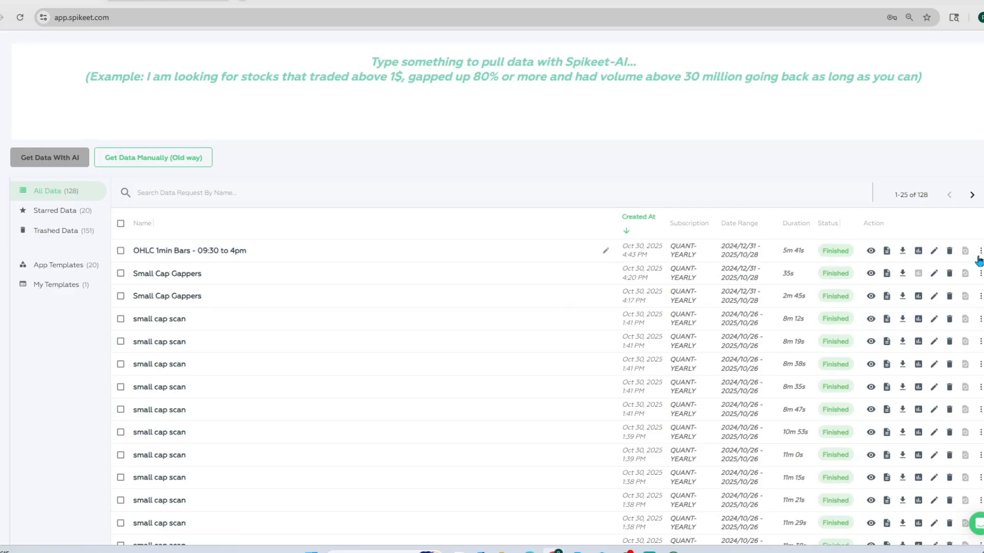
Add the OHLC 1min Bars - 09:30 to 4pm request to the day 1 folder
left_click(981, 250)
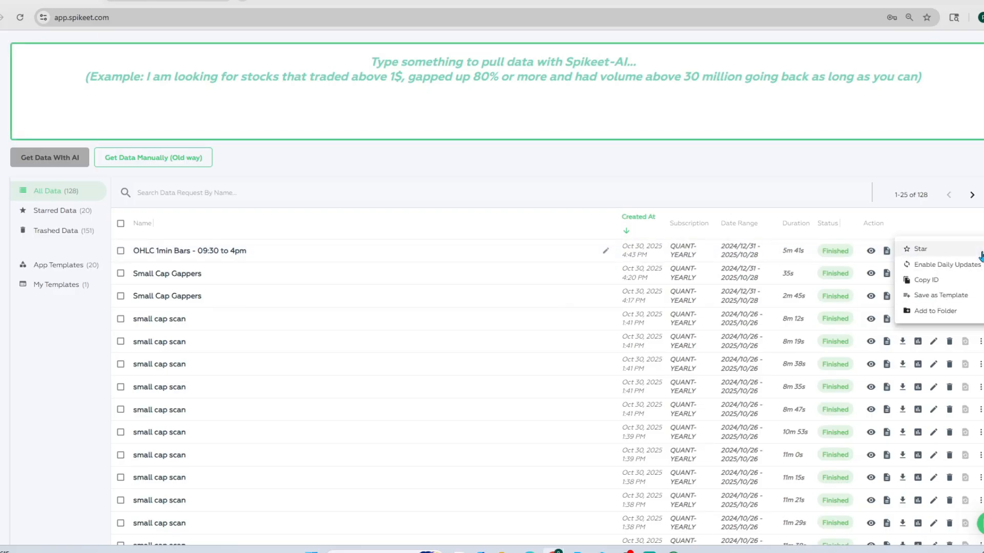
left_click(948, 311)
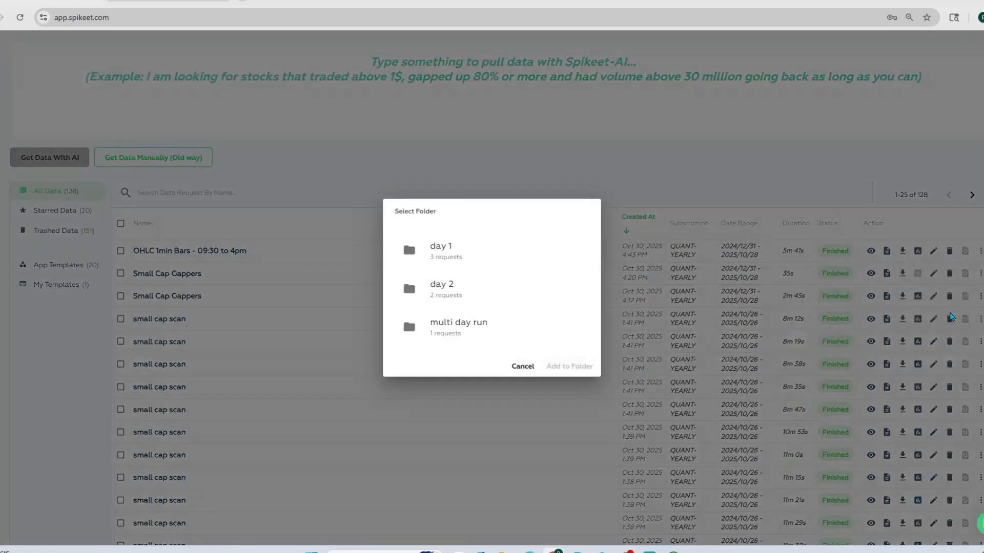
left_click(494, 256)
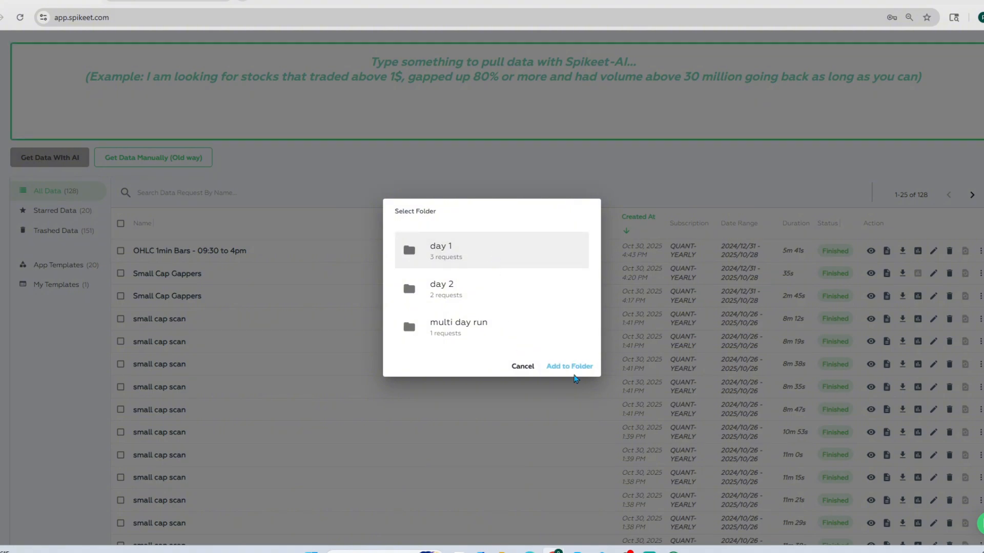
left_click(575, 367)
Save the OHLC 1min Bars - 09:30 to 4pm request as a template and view the saved templates
left_click(980, 251)
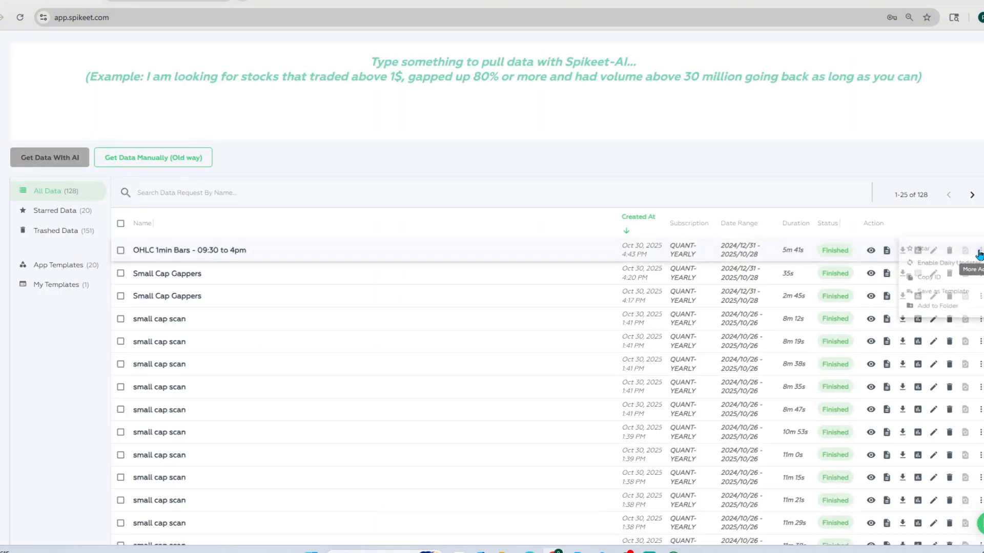
left_click(959, 296)
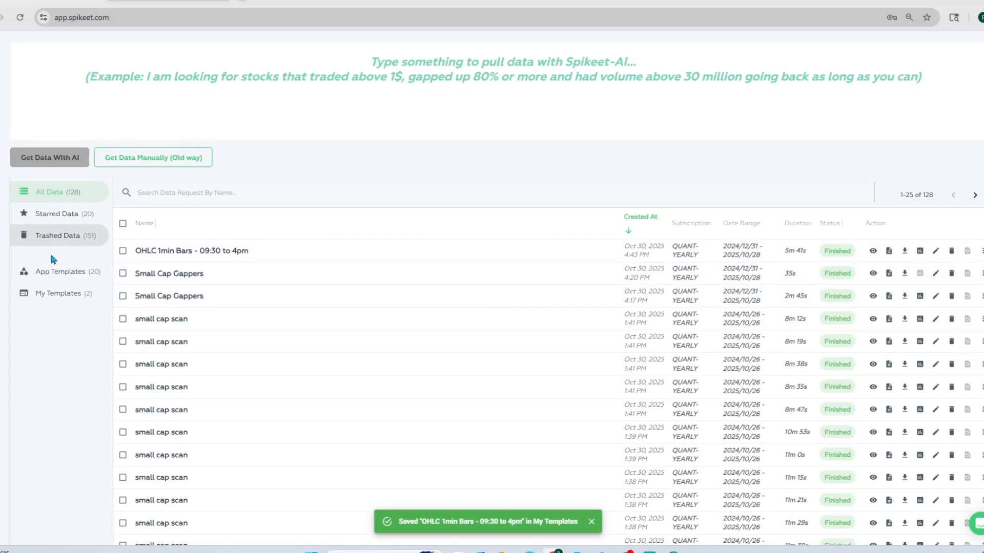
left_click(39, 298)
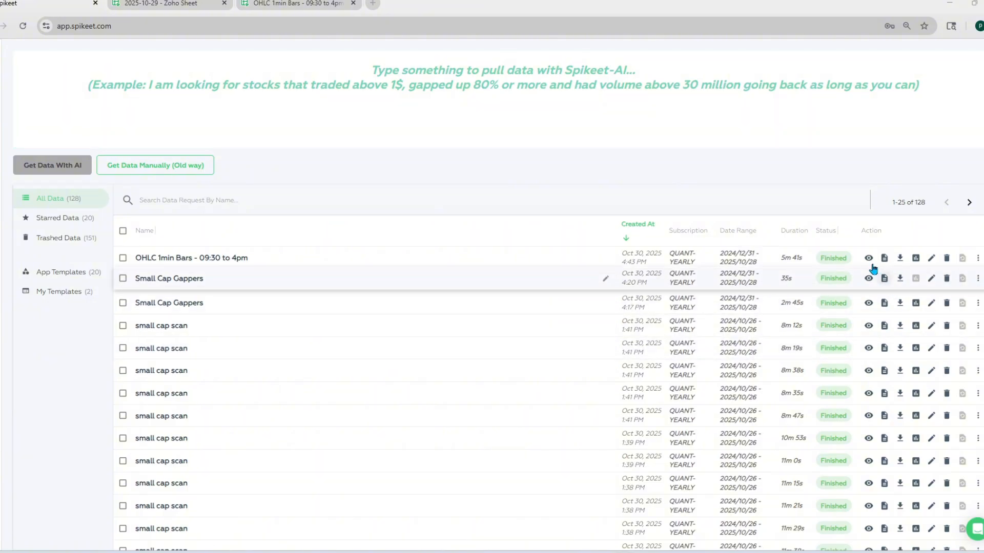
View the OHLC 1min Bars request's charts with one chart per row and with four per row, and return to the request list
left_click(916, 258)
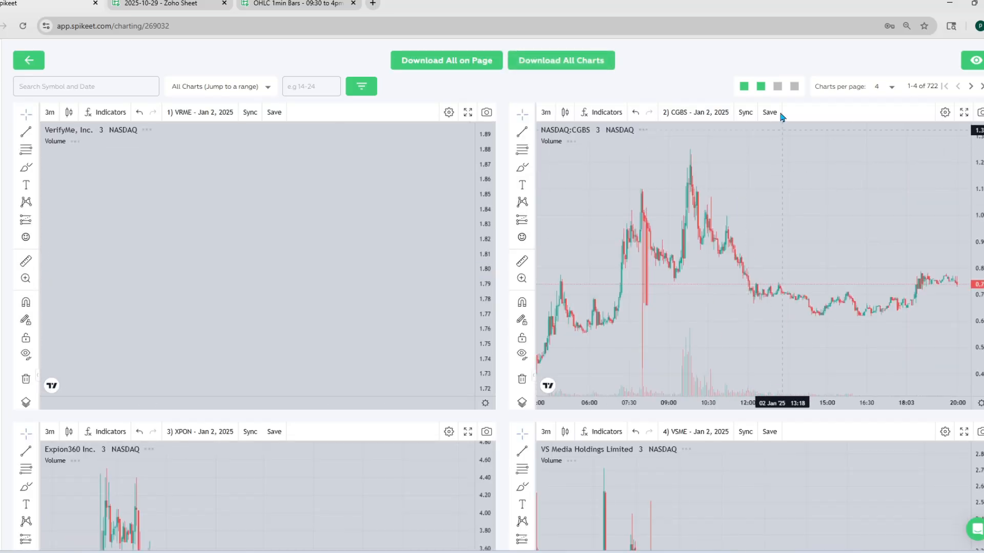
left_click(744, 87)
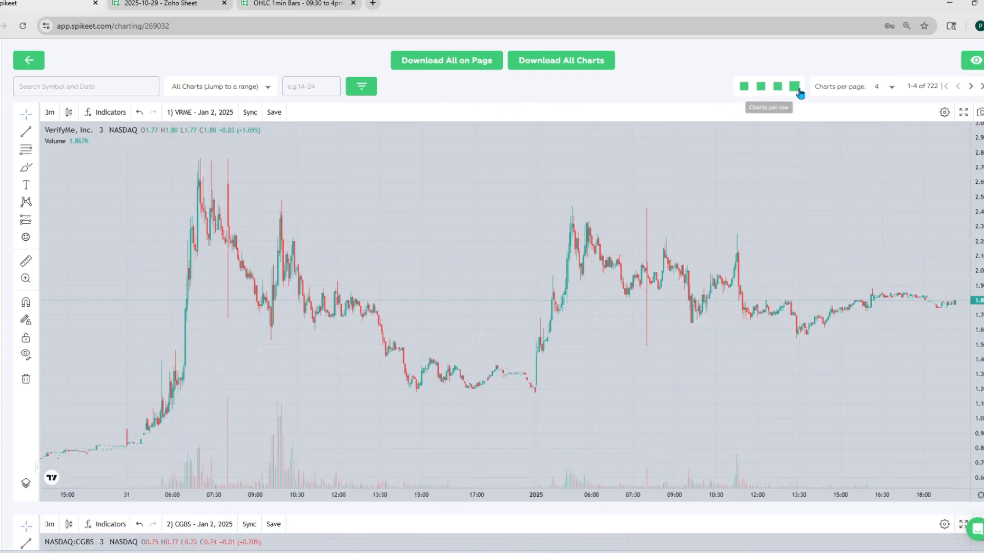
left_click(795, 87)
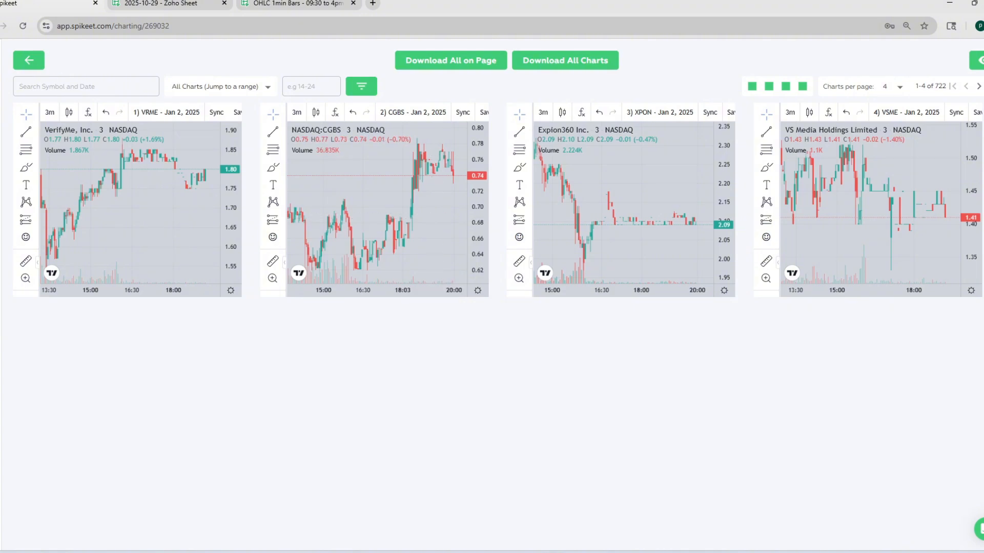
left_click(28, 60)
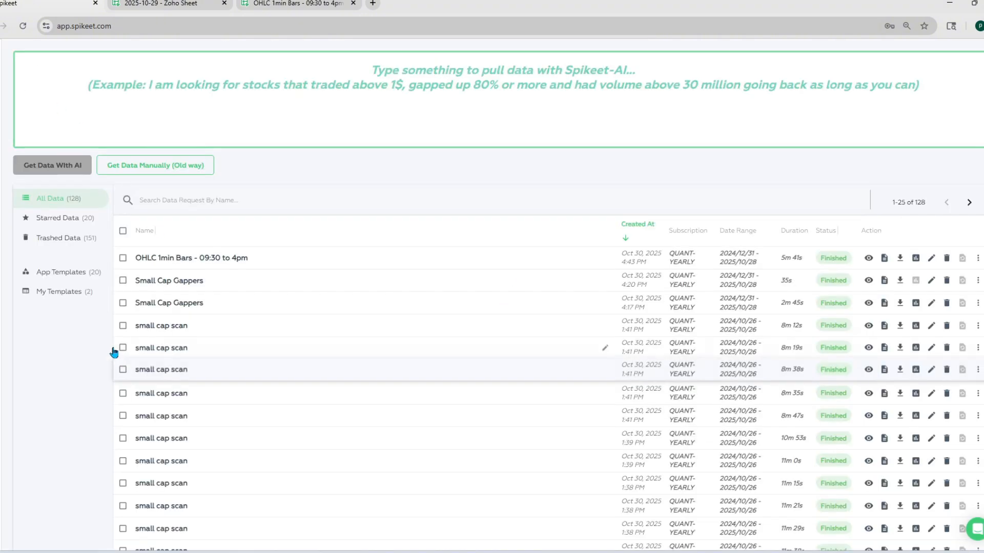
left_click(72, 272)
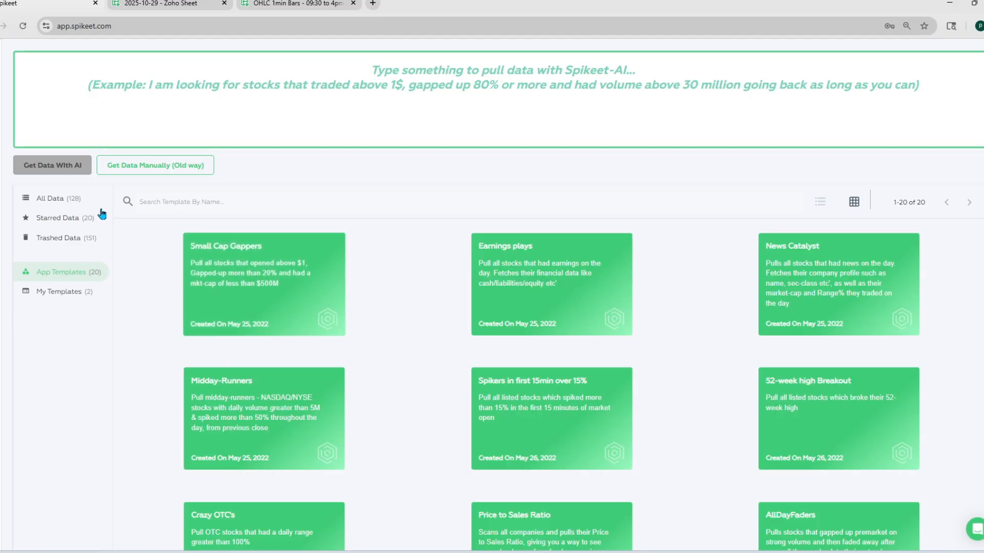
left_click(38, 200)
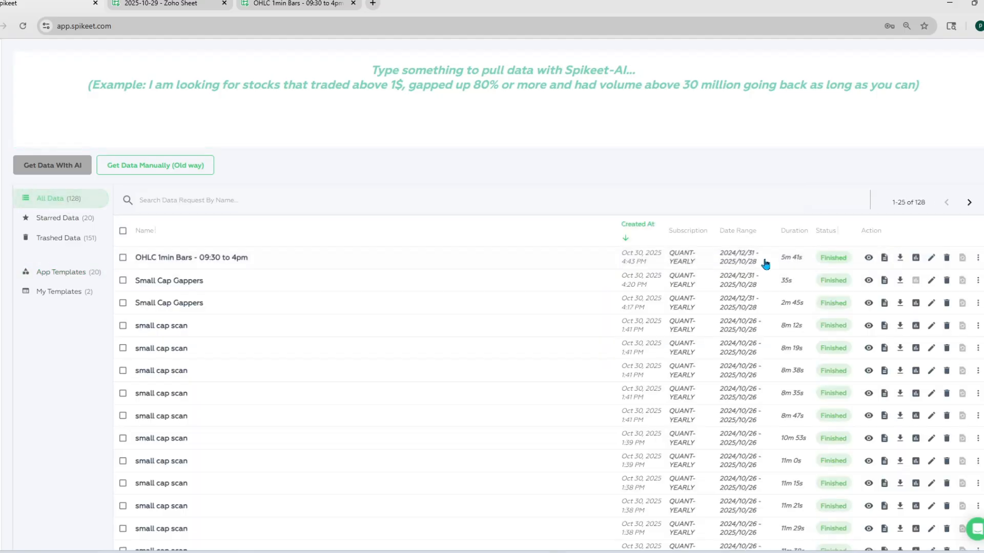
Open the charts of the OHLC 1min Bars - 09:30 to 4pm request and download all charts on the page
left_click(916, 257)
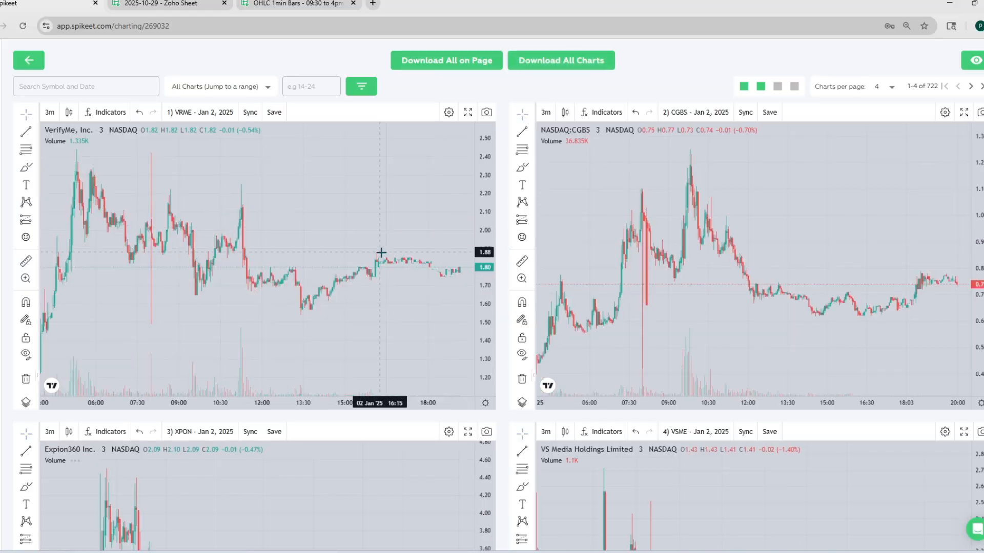
scroll(380, 253, "down", 3)
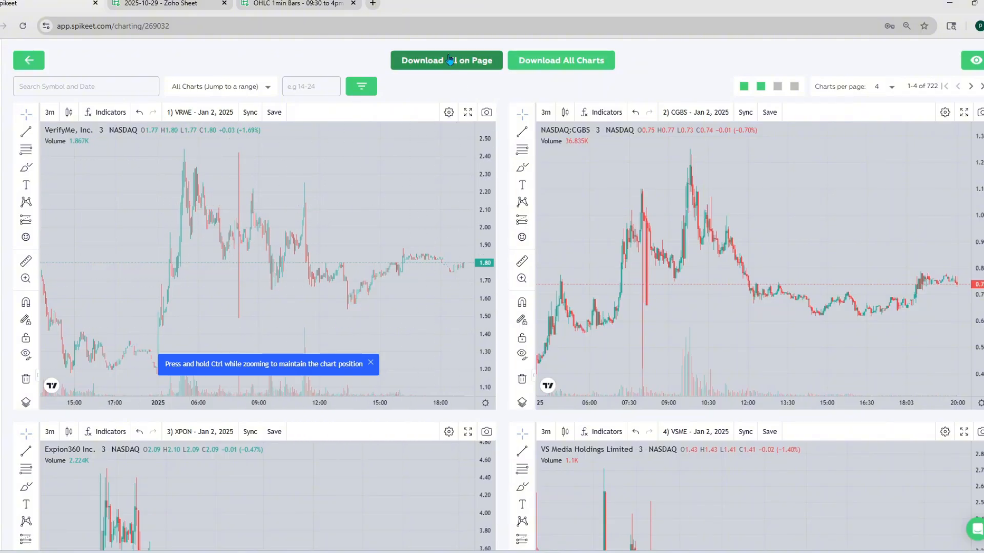
left_click(440, 71)
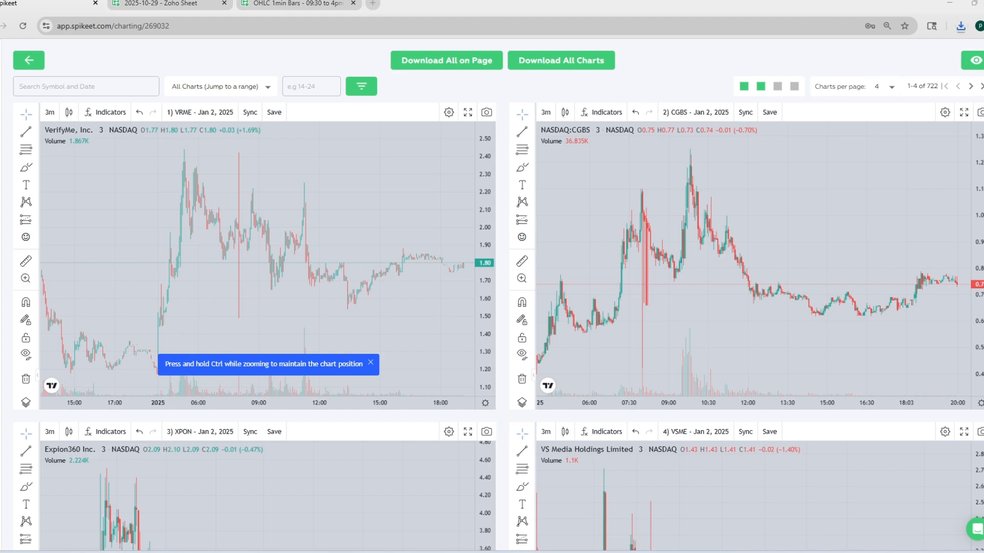
Open the downloaded spikeet-charts (1) archive, view the VRME - Jan 2, 2025 chart image, and close the image and the archive
left_click_drag(981, 192, 313, 128)
left_click(165, 212)
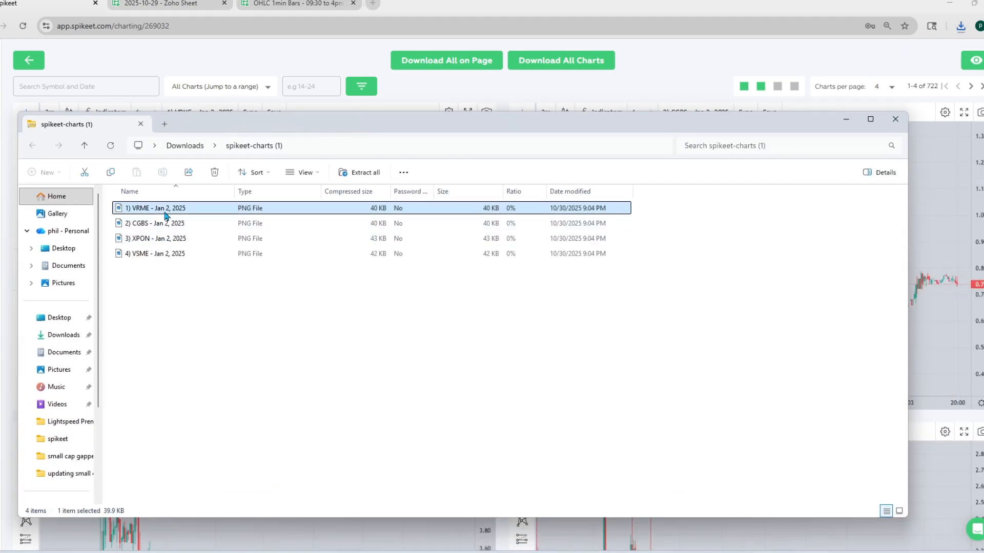
double_click(165, 211)
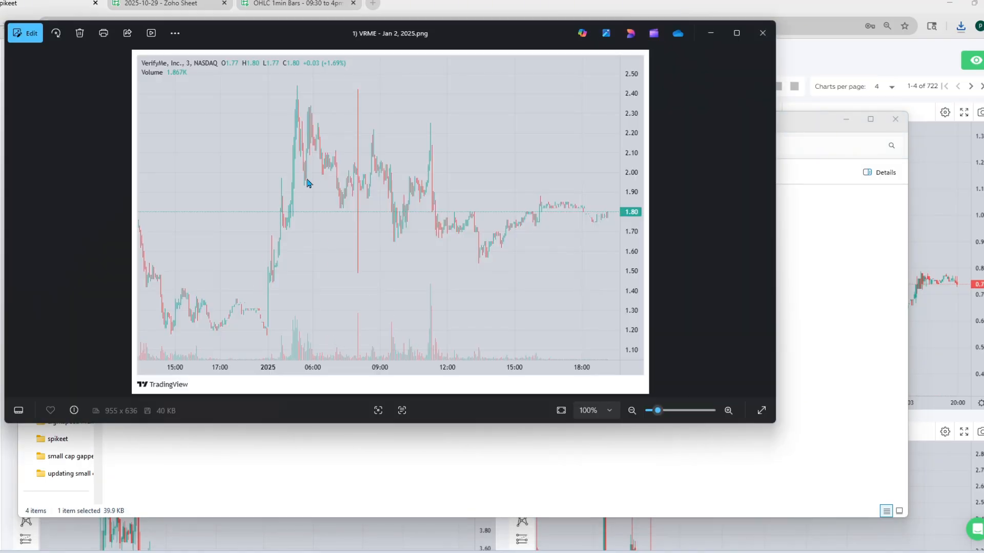
left_click(764, 33)
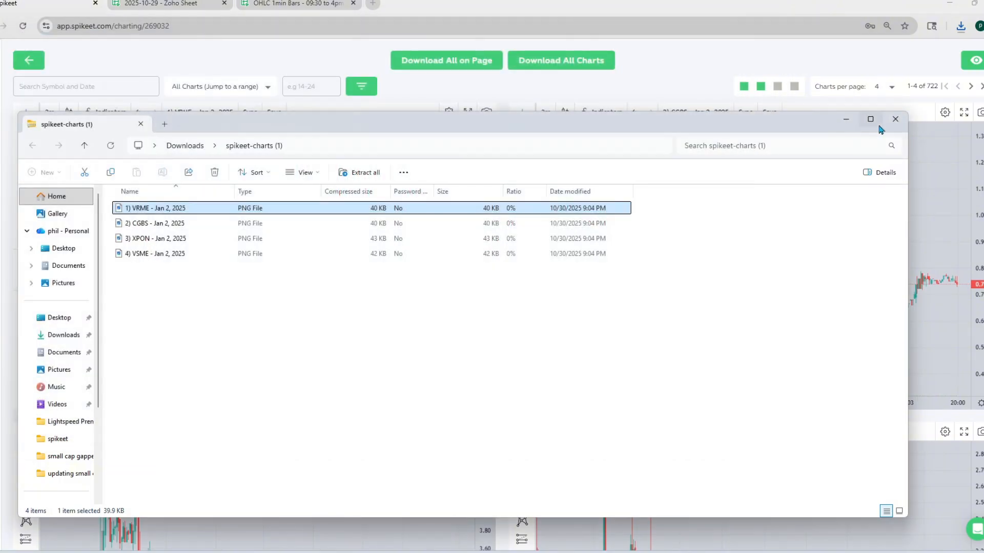
mouse_move(880, 129)
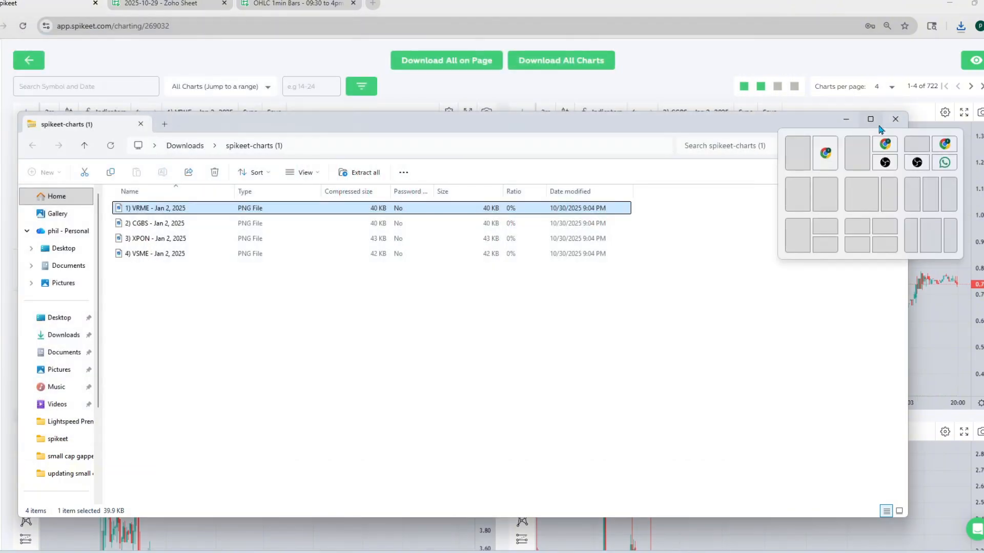
left_click(895, 119)
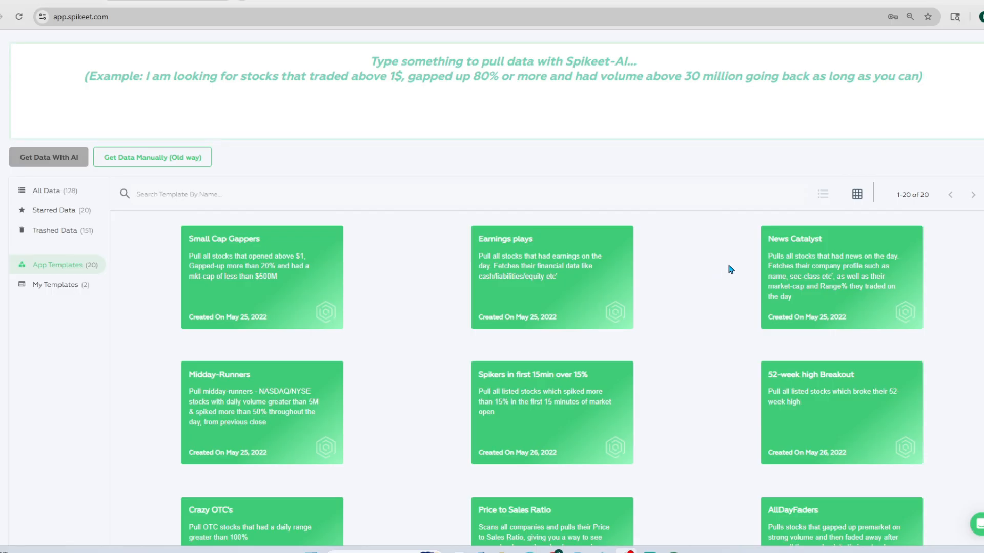
Look through the app templates down to the OHLC bar templates at the end of the list
scroll(729, 268, "down", 12)
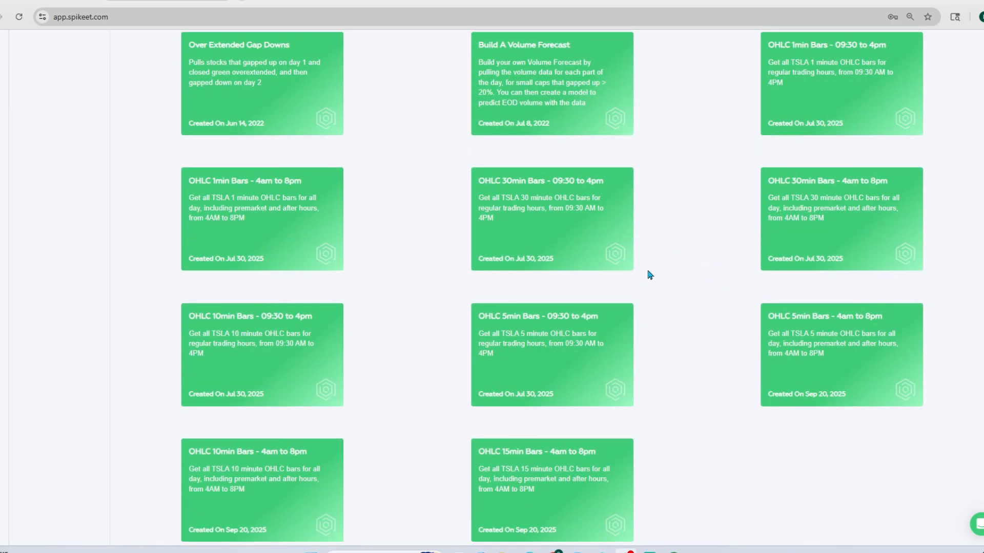